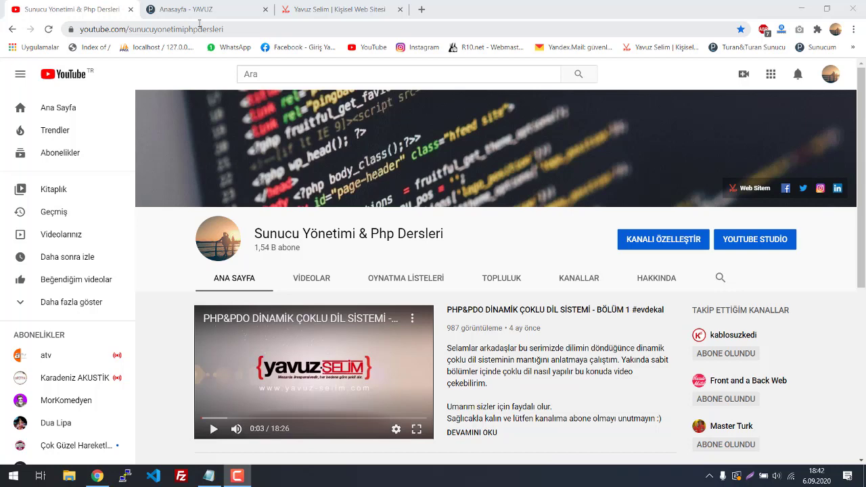
# Switch to the Plesk panel and open the server's scheduled tasks (Cron) list to review the existing tasks
pyautogui.click(202, 9)
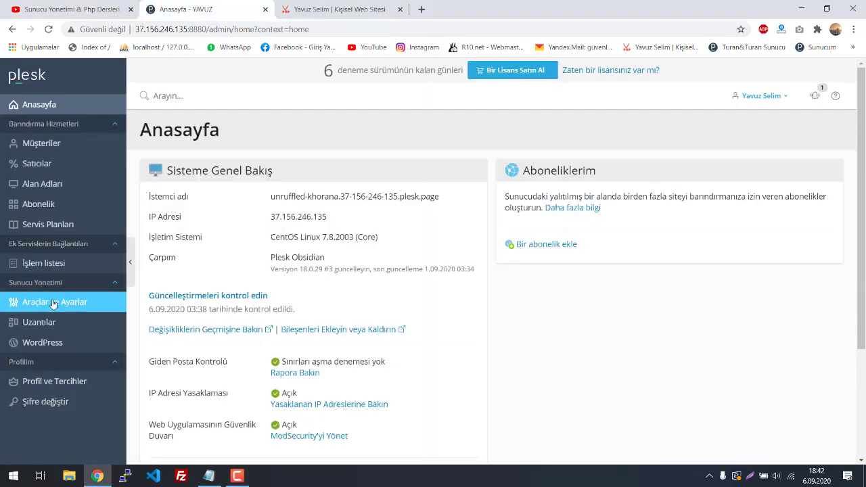
pyautogui.click(73, 304)
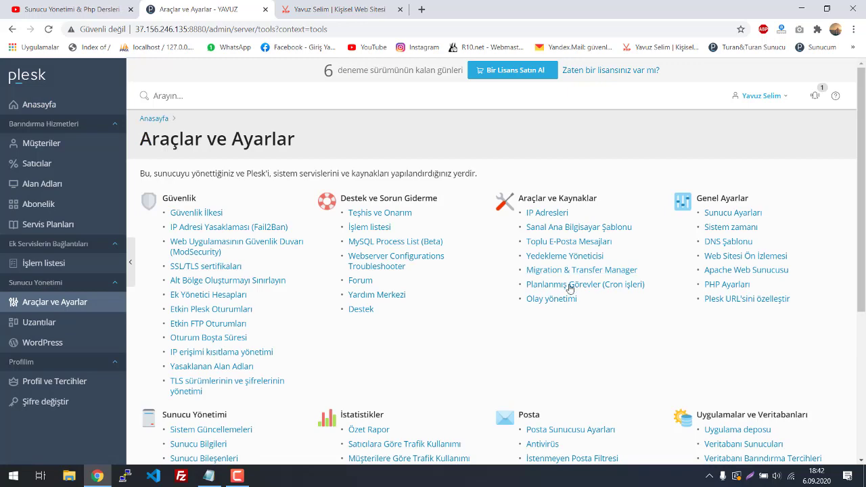
pyautogui.click(616, 287)
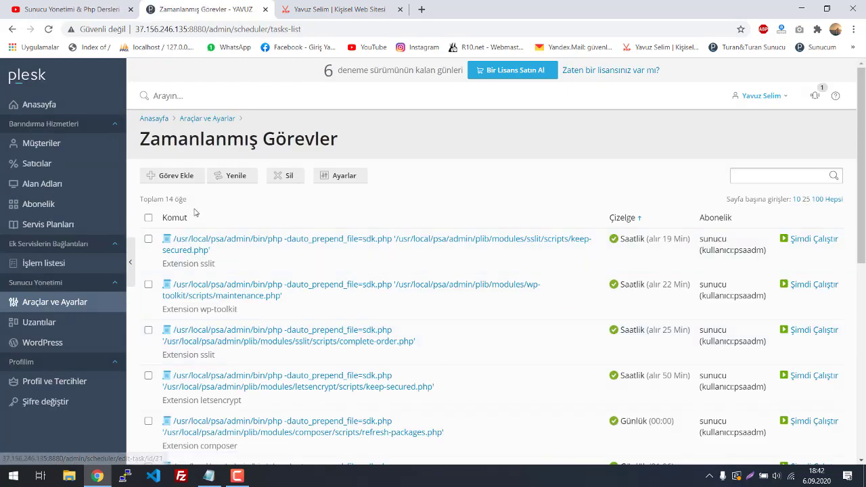
pyautogui.scroll(-6, 295, 270)
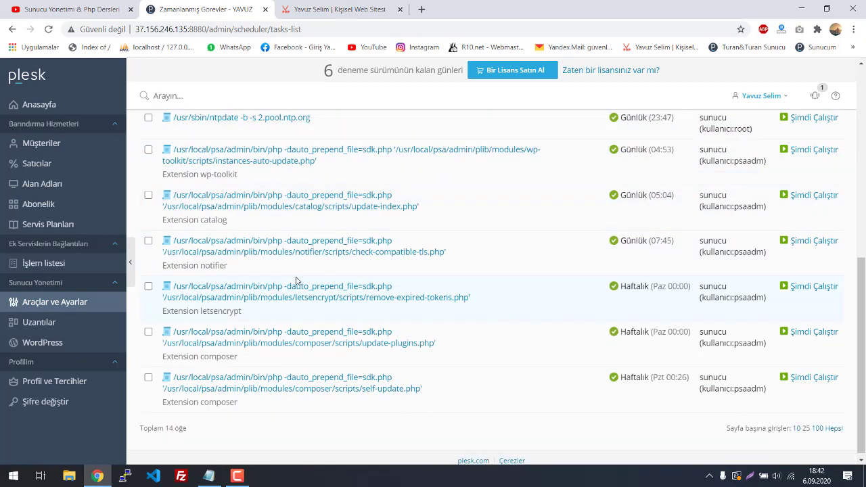
pyautogui.scroll(-1, 264, 216)
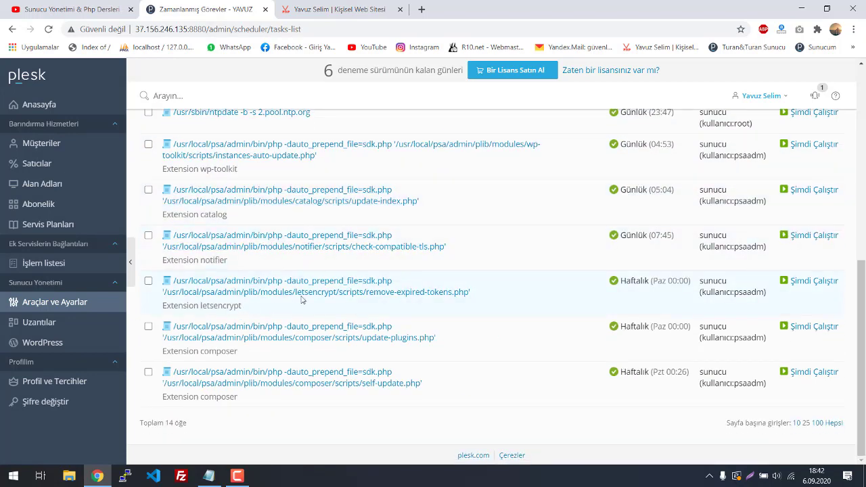
pyautogui.scroll(10, 267, 299)
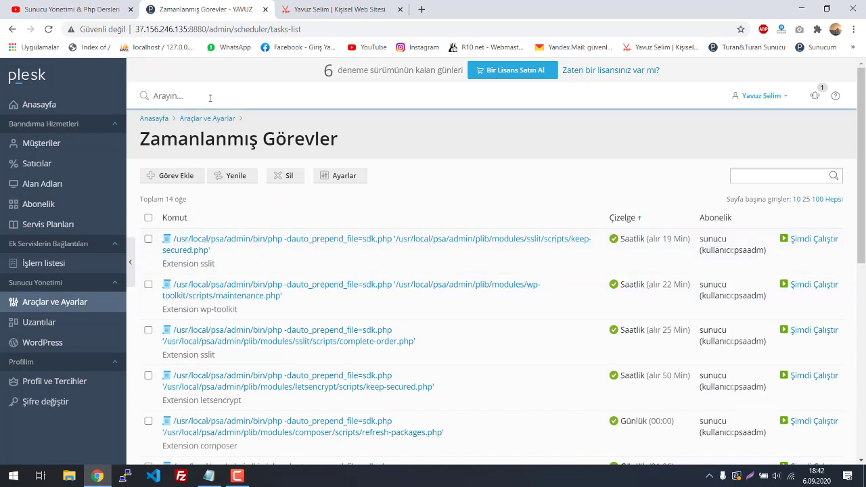
# Start a new scheduled task, keep it enabled (Etkin), and enter the command rm -rf /tmp/* without a leading space
pyautogui.click(171, 177)
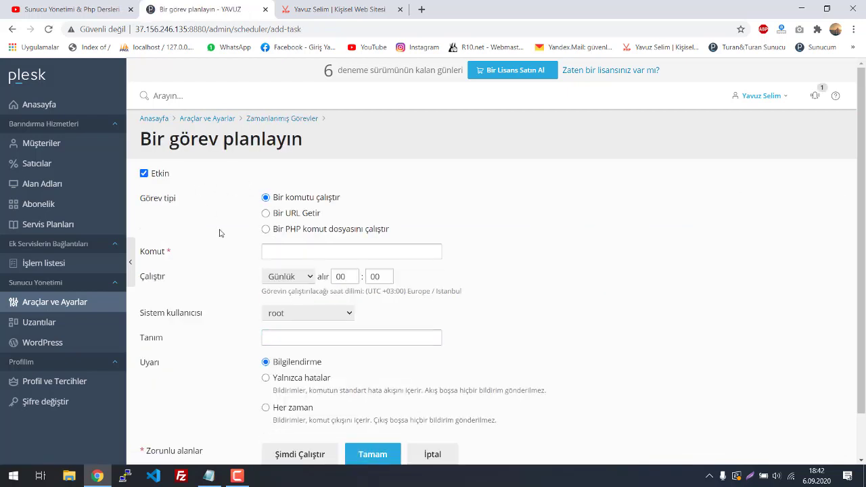
pyautogui.click(145, 175)
pyautogui.click(143, 175)
pyautogui.click(305, 251)
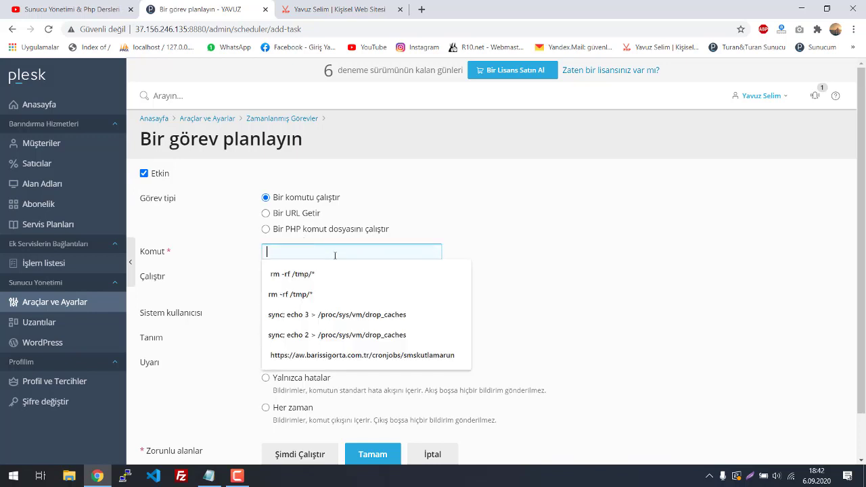
pyautogui.click(292, 274)
pyautogui.hotkey('ctrl', 'a')
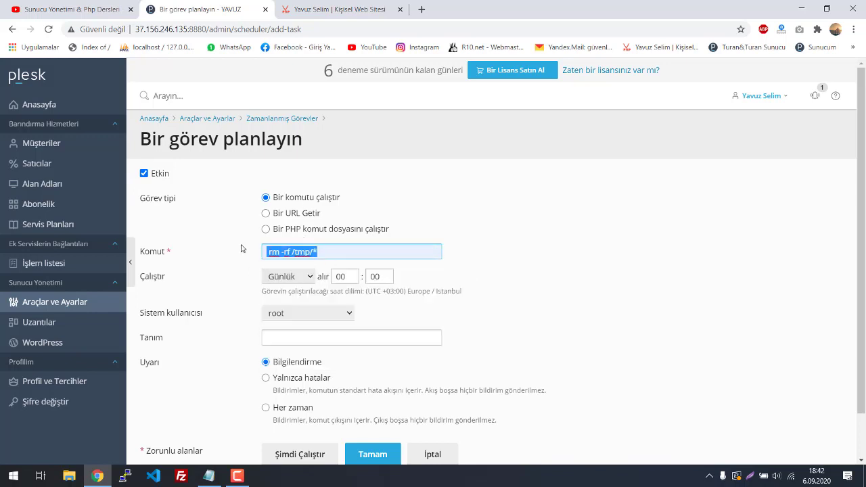
pyautogui.click(312, 257)
pyautogui.press('BackSpace')
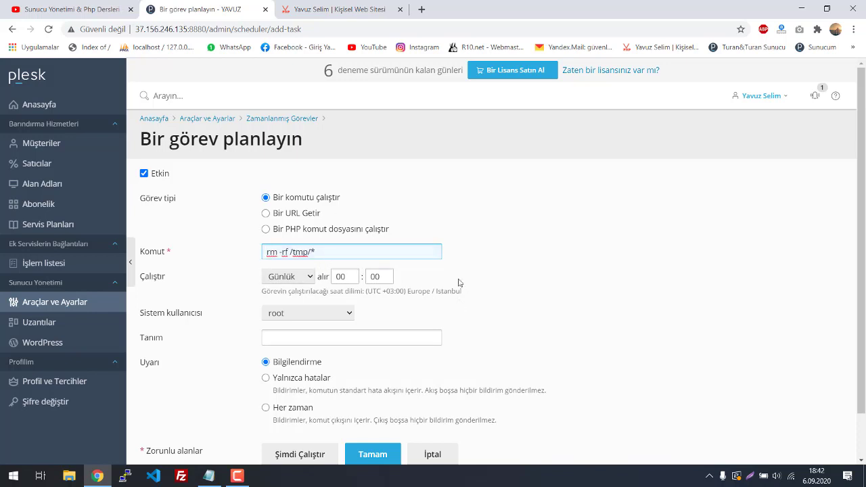
# Try a cron-style schedule (Cron stili) with */5 * * * * and change its minute interval to 10
pyautogui.click(291, 277)
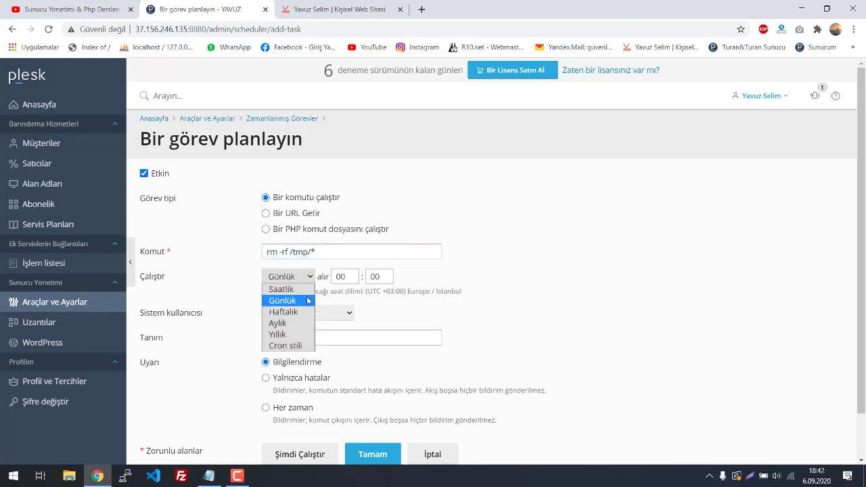
pyautogui.click(299, 346)
pyautogui.click(390, 276)
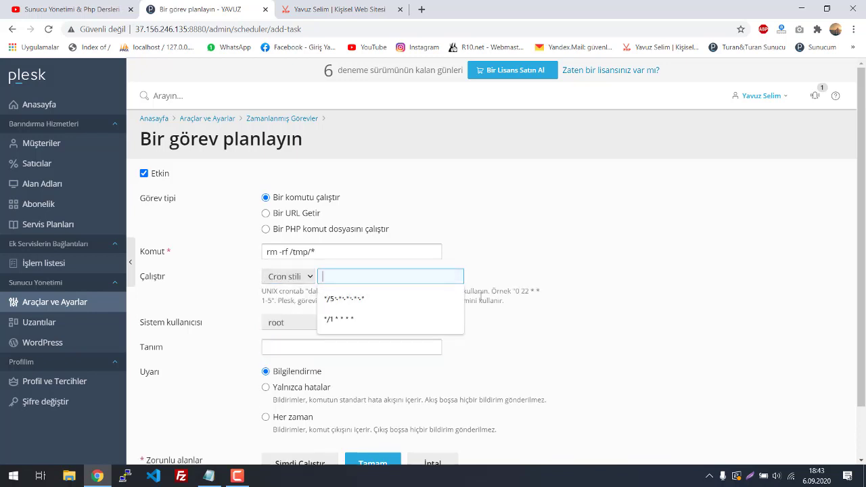
pyautogui.click(432, 298)
pyautogui.moveTo(320, 276); pyautogui.dragTo(427, 274)
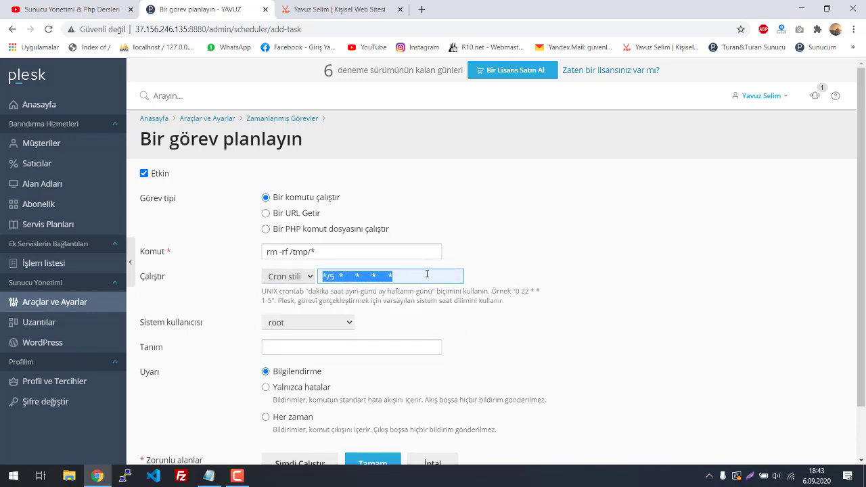
pyautogui.click(419, 277)
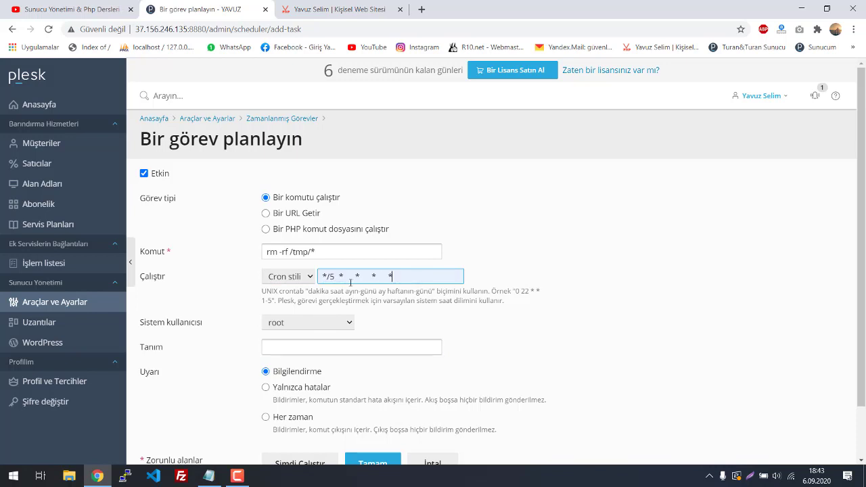
pyautogui.doubleClick(341, 277)
pyautogui.click(361, 276)
pyautogui.doubleClick(374, 276)
pyautogui.click(401, 276)
pyautogui.write('10')
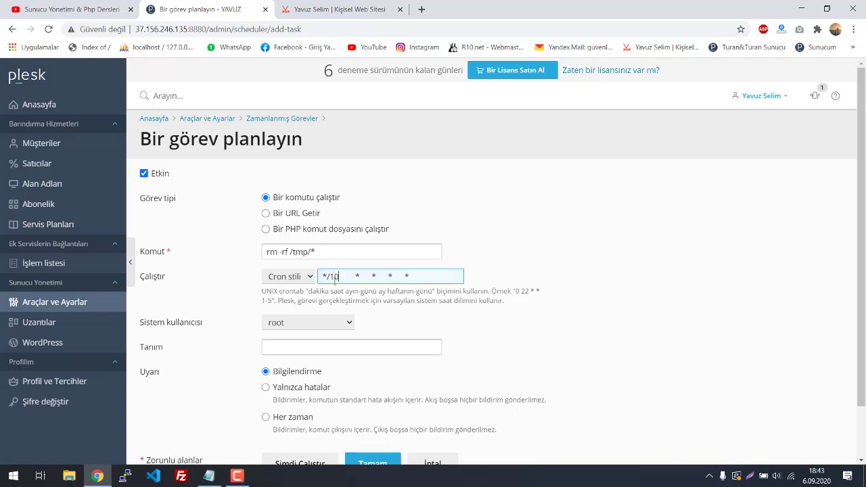
# Switch the task's schedule type to hourly (Saatlik) and finally to daily (Günlük)
pyautogui.click(301, 276)
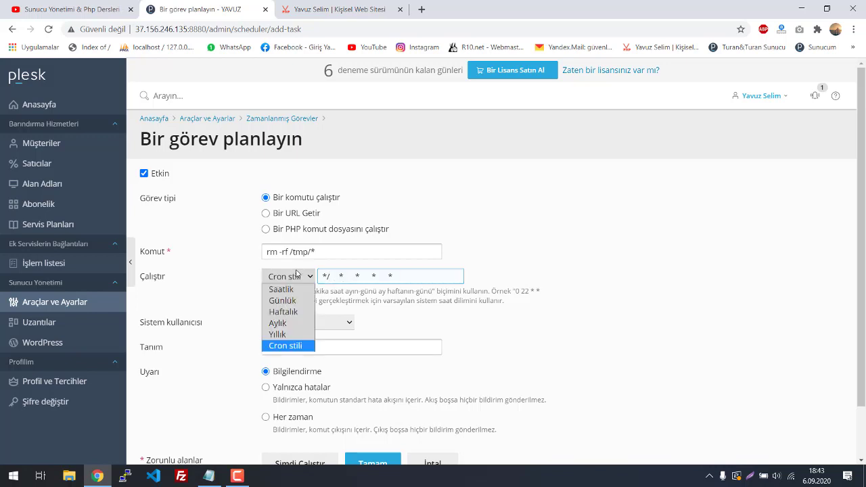
pyautogui.click(285, 291)
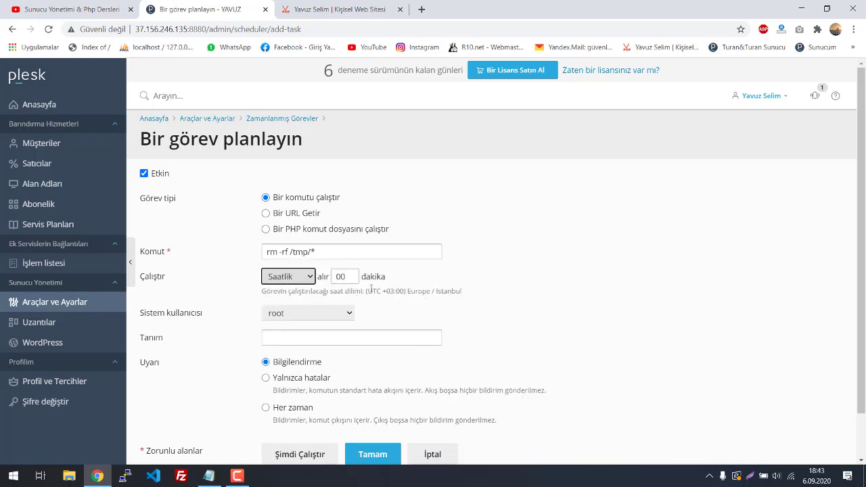
pyautogui.click(285, 277)
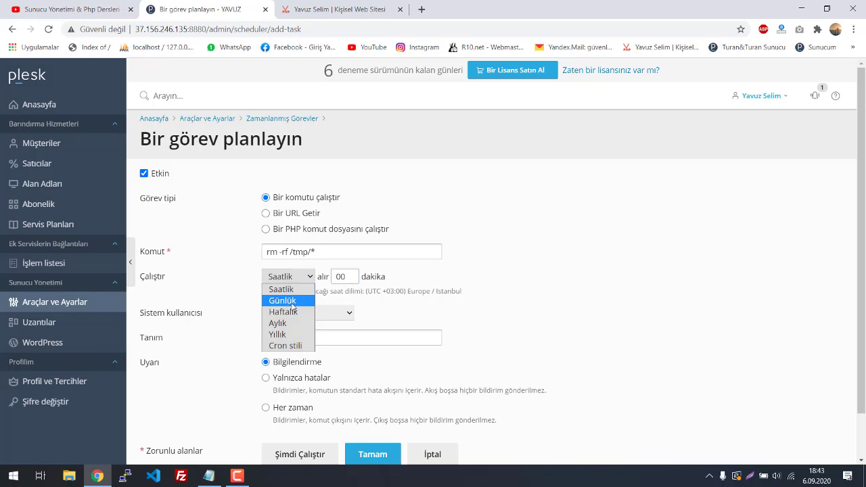
pyautogui.click(301, 300)
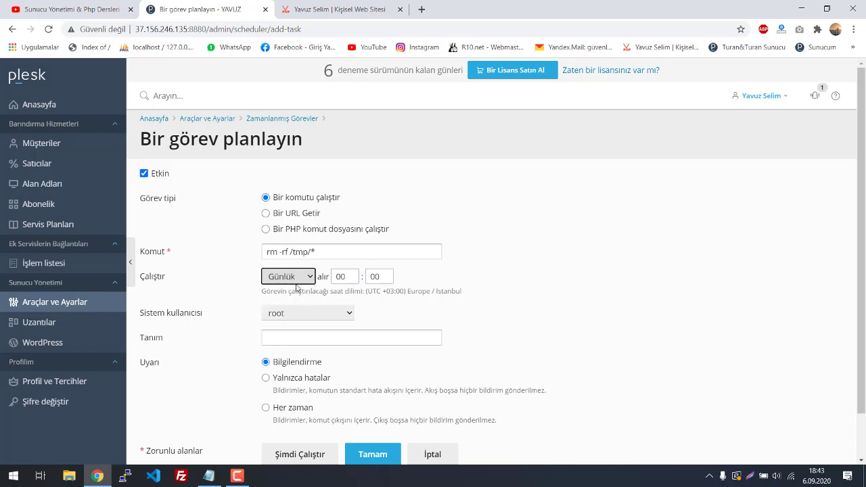
# Examine the system users available for running the task, without changing the selection, and check the entered command
pyautogui.click(279, 318)
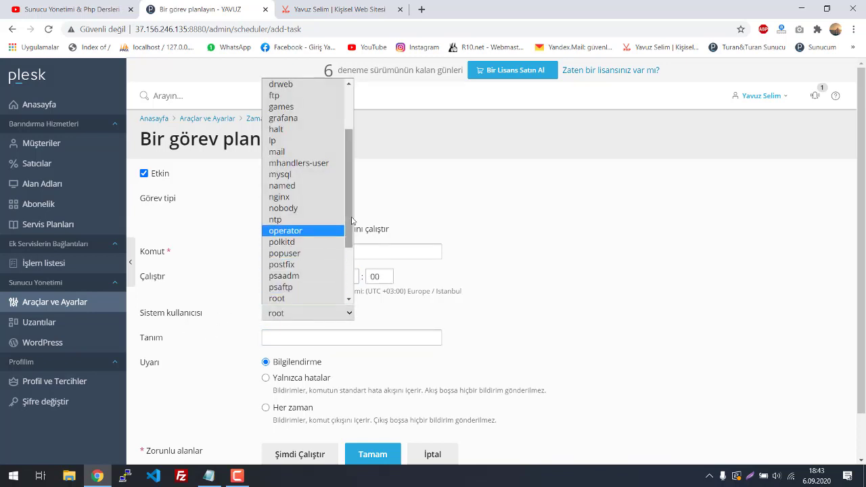
pyautogui.scroll(3, 325, 230)
pyautogui.scroll(-2, 324, 230)
pyautogui.scroll(-3, 338, 243)
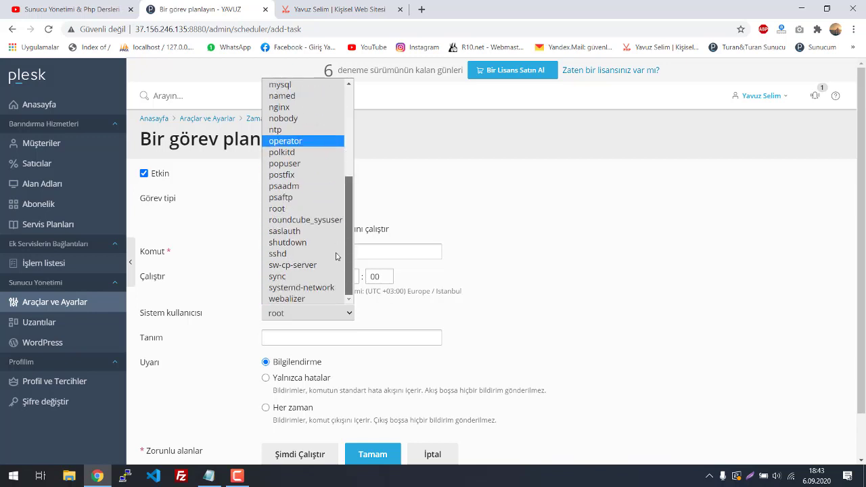
pyautogui.scroll(1, 336, 252)
pyautogui.scroll(-2, 349, 291)
pyautogui.click(317, 313)
pyautogui.click(317, 313)
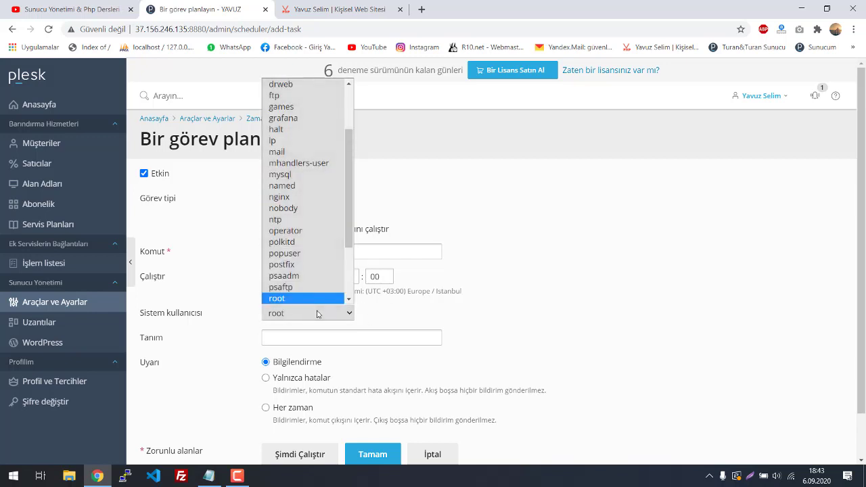
pyautogui.click(317, 313)
pyautogui.moveTo(332, 250); pyautogui.dragTo(265, 251)
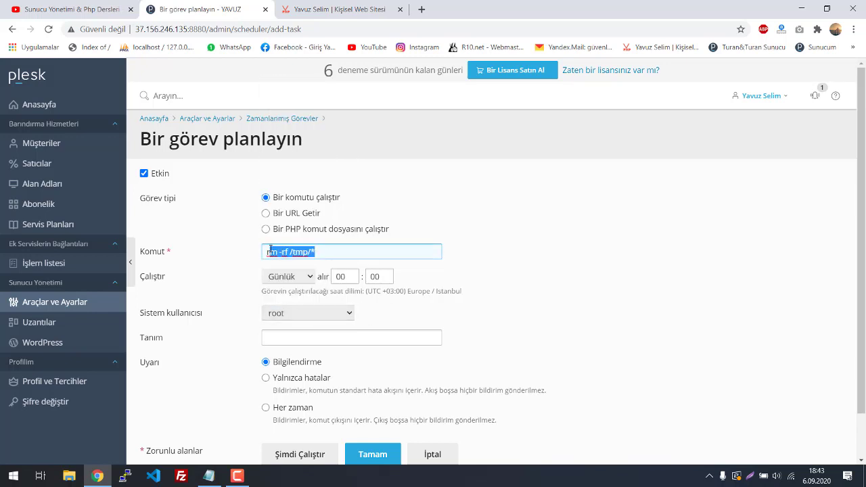
pyautogui.click(209, 257)
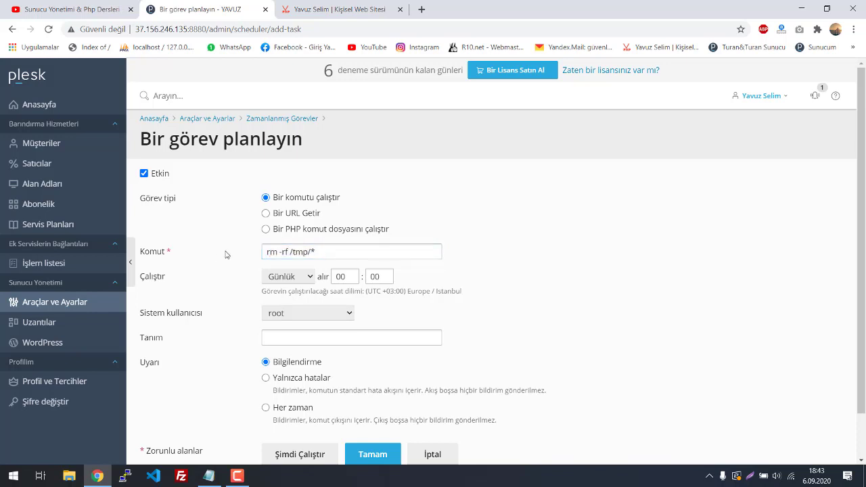
# Enter "temp klasörü temizliği" as the task's description
pyautogui.click(275, 342)
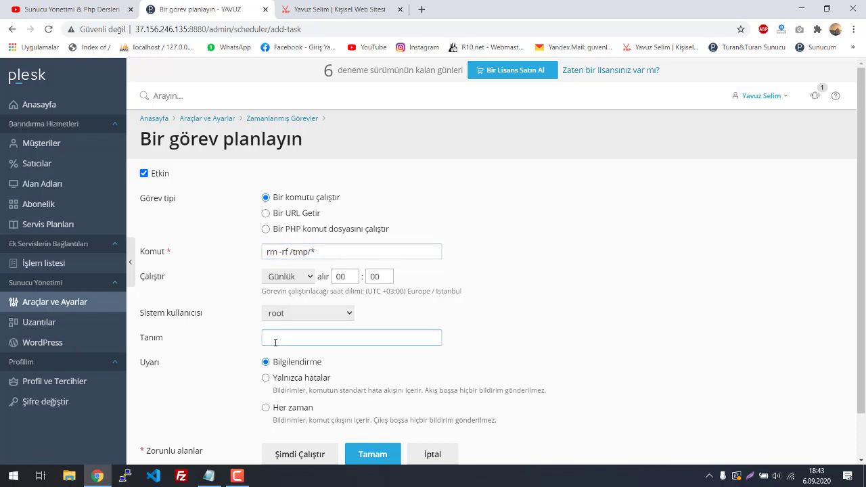
pyautogui.click(280, 338)
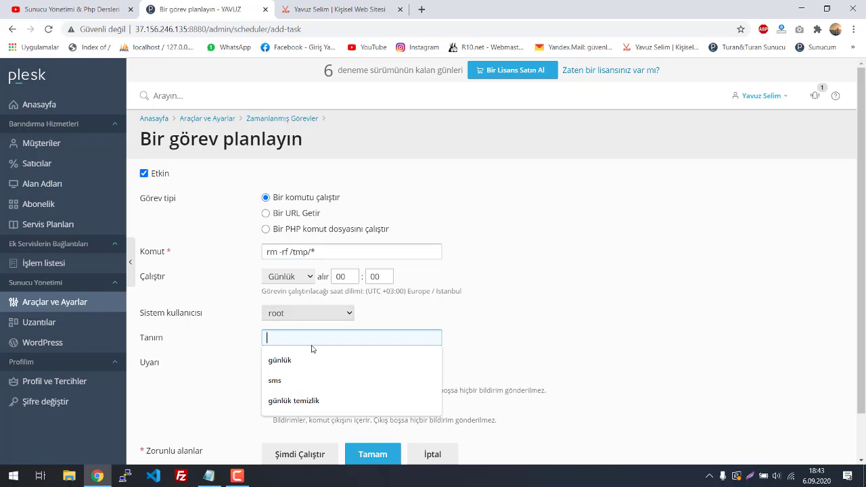
pyautogui.tripleClick(322, 254)
pyautogui.click(280, 336)
pyautogui.write('tm')
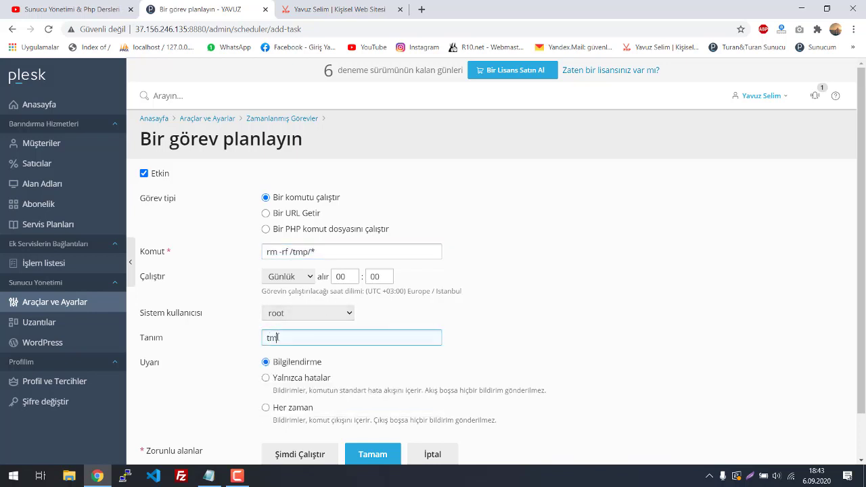
pyautogui.press('BackSpace')
pyautogui.write('emp klasörü temizliği')
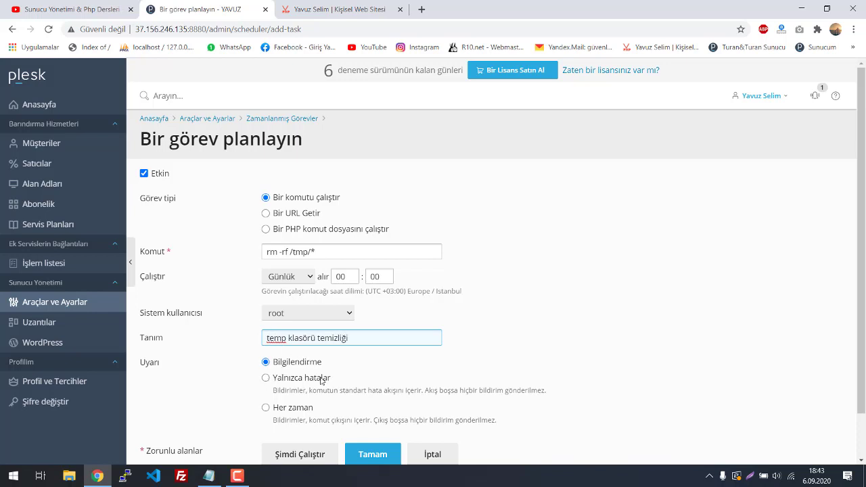
# Try the notification options Yalnızca hatalar and Her zaman and check who receives the notifications
pyautogui.scroll(-1, 257, 395)
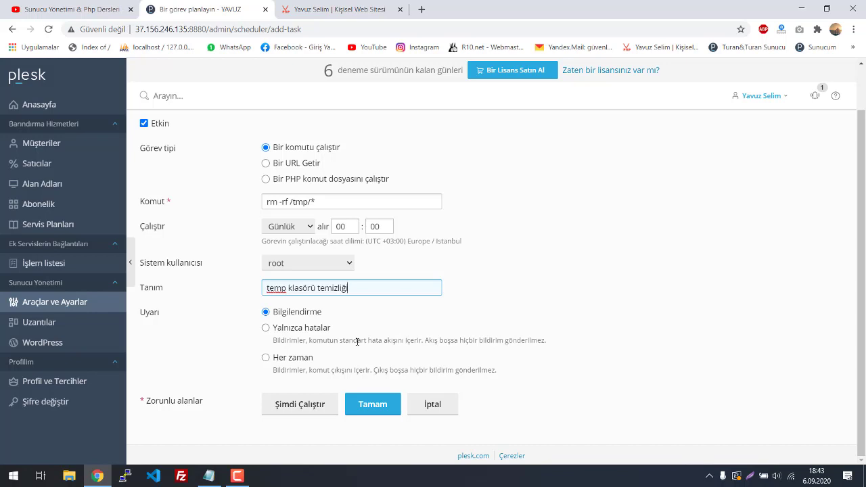
pyautogui.click(298, 329)
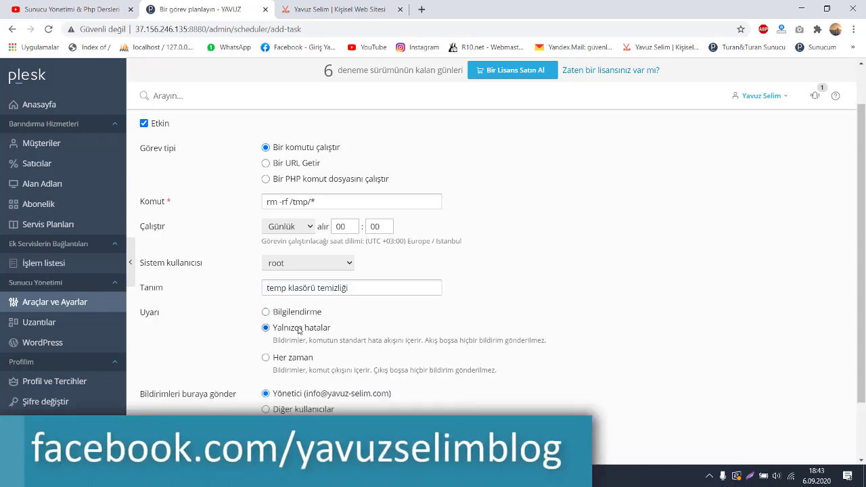
pyautogui.rightClick(309, 396)
pyautogui.press('Escape')
pyautogui.moveTo(309, 396); pyautogui.dragTo(334, 411)
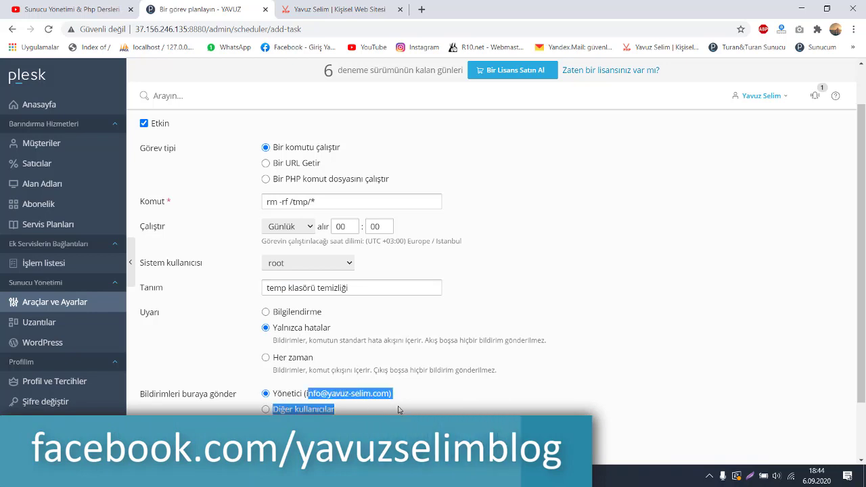
pyautogui.click(297, 363)
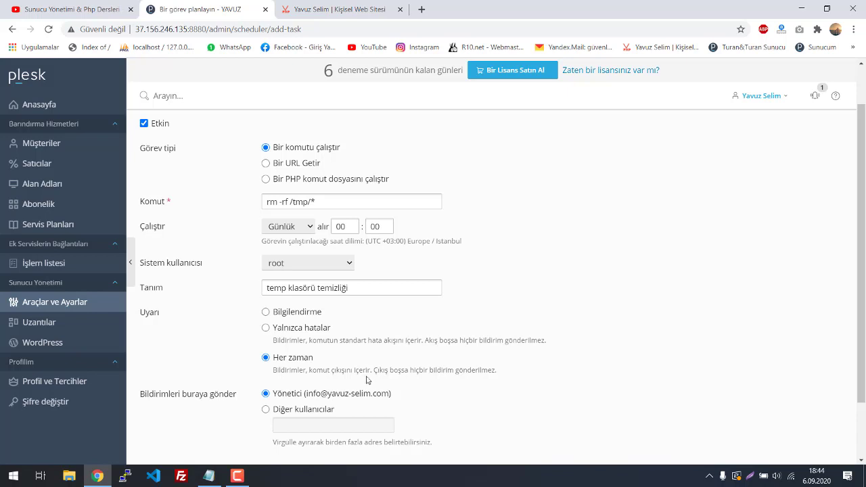
# Set the task's notification option to Bilgilendirme, save the task, and find it in the scheduled tasks list
pyautogui.click(305, 312)
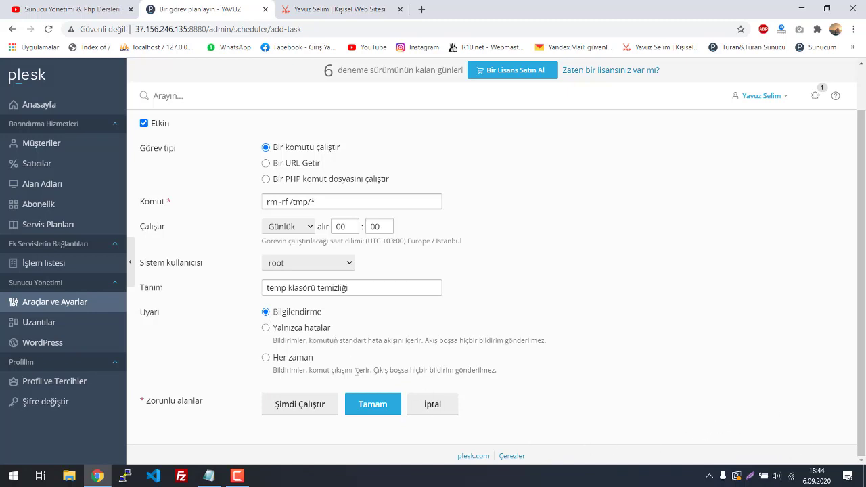
pyautogui.click(368, 406)
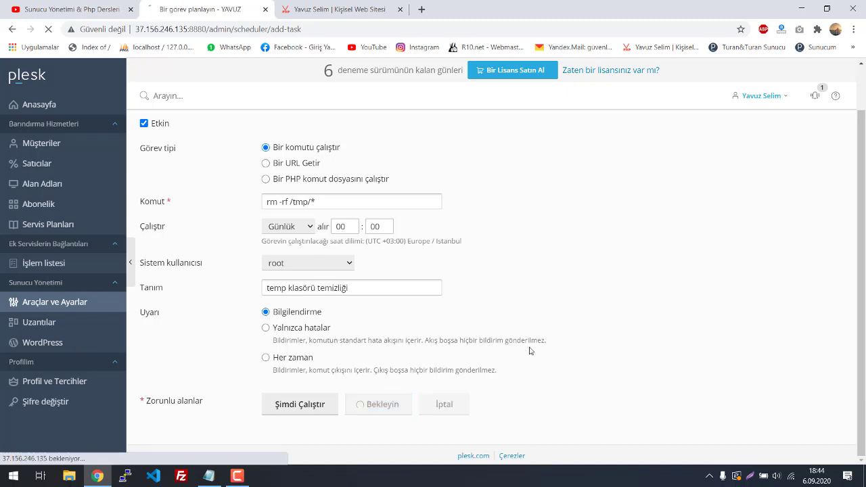
pyautogui.scroll(-2, 234, 315)
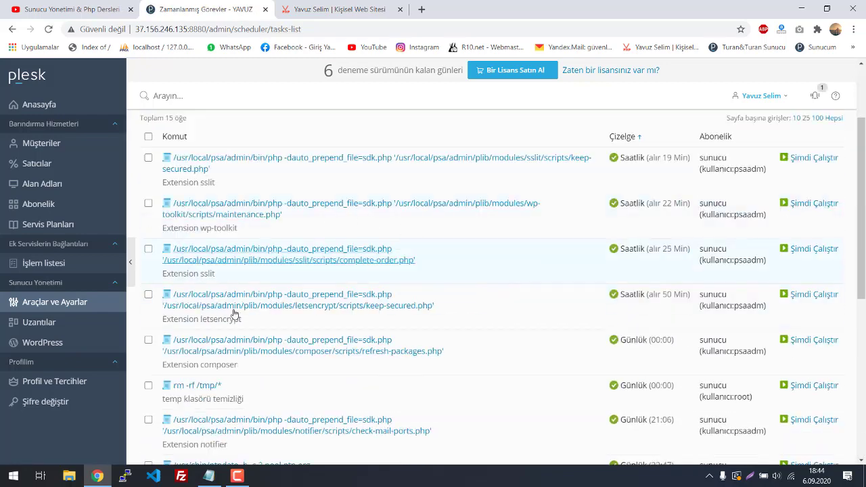
# Run the rm -rf /tmp/* task immediately from the scheduled tasks list, and check its command
pyautogui.scroll(-2, 234, 314)
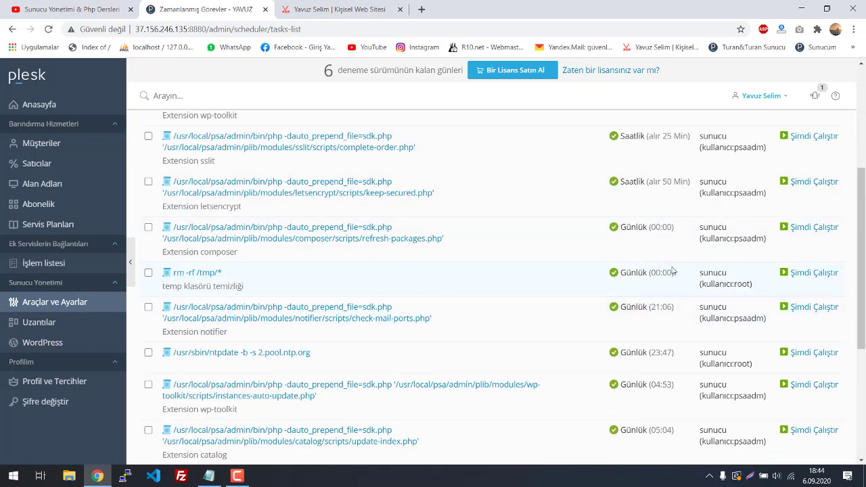
pyautogui.click(804, 275)
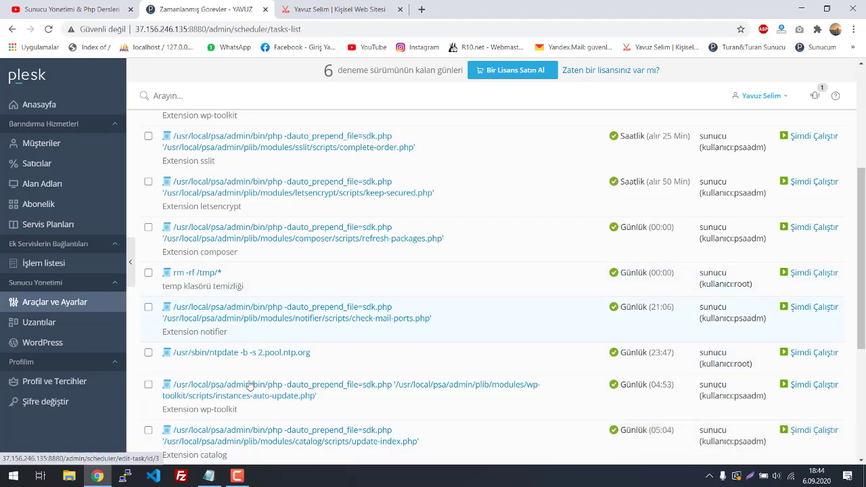
pyautogui.moveTo(223, 272); pyautogui.dragTo(165, 273)
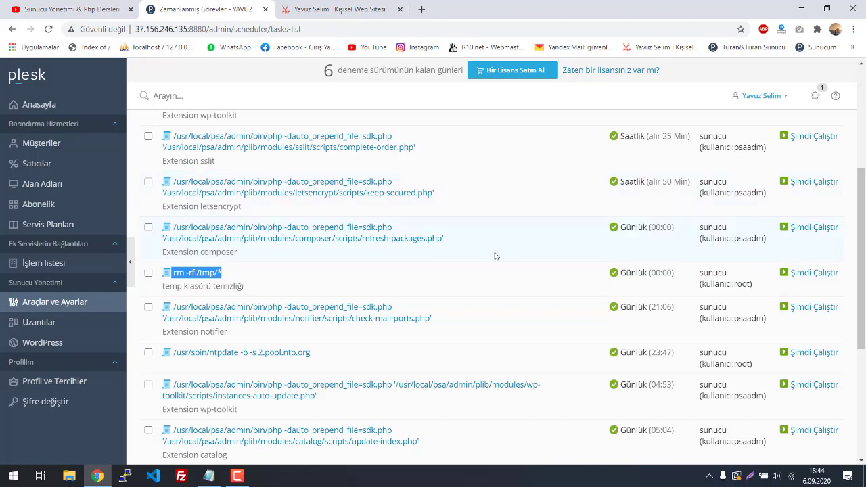
# Open the scheduled tasks settings and examine the available crontab shells without changing the selection
pyautogui.scroll(4, 494, 255)
pyautogui.click(342, 207)
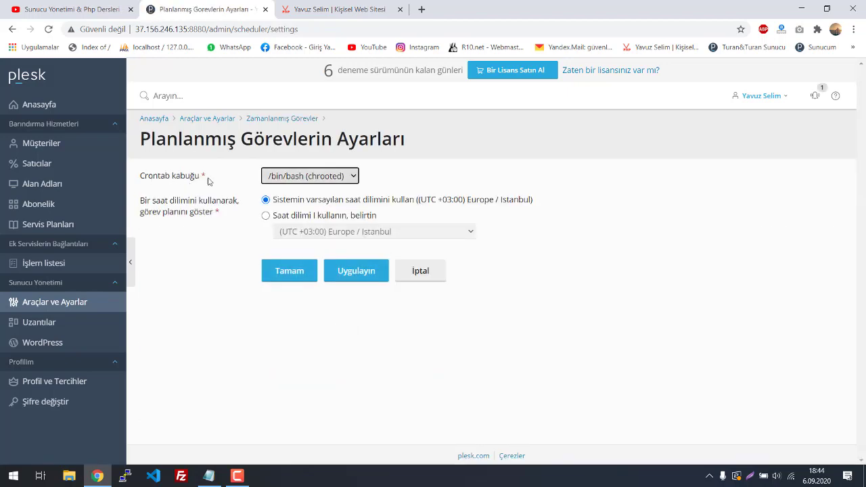
pyautogui.click(340, 181)
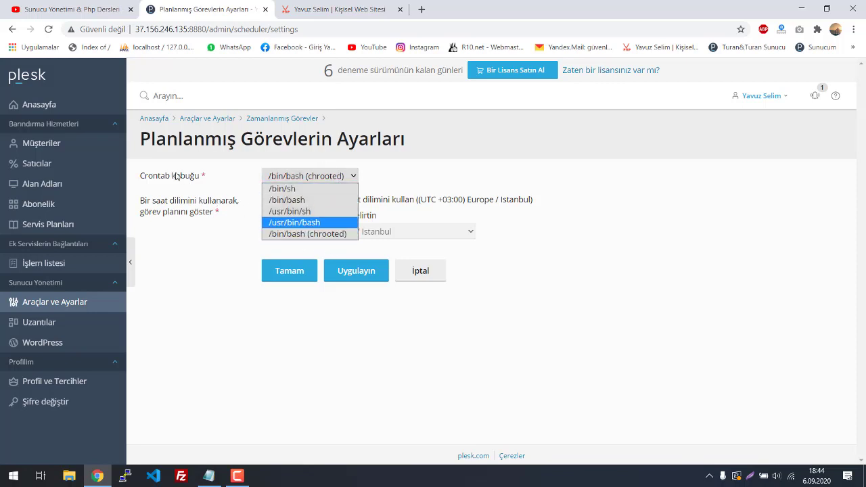
pyautogui.click(252, 180)
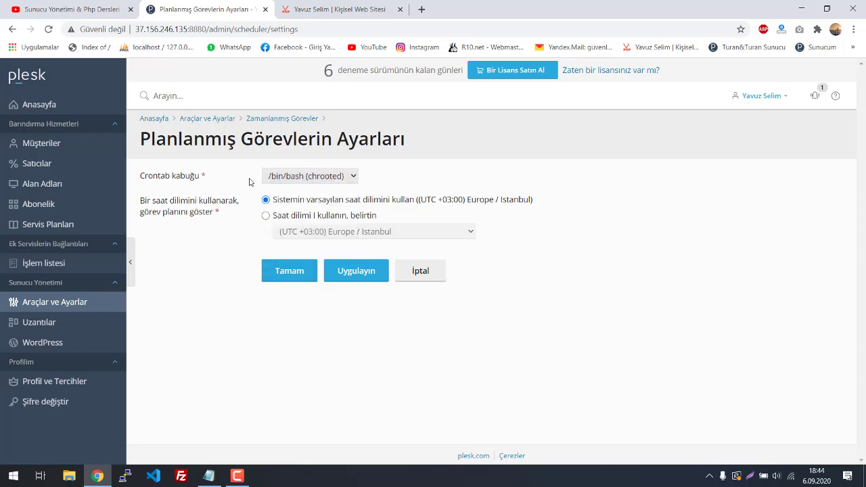
pyautogui.click(311, 186)
pyautogui.click(240, 243)
# Examine the time zones that can be specified for the task schedule, and leave the settings without saving
pyautogui.click(323, 216)
pyautogui.click(363, 232)
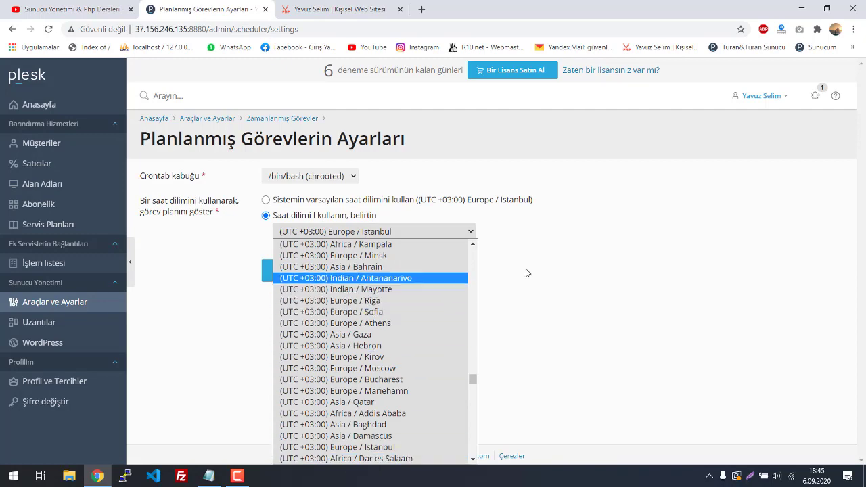
pyautogui.click(507, 258)
pyautogui.click(433, 274)
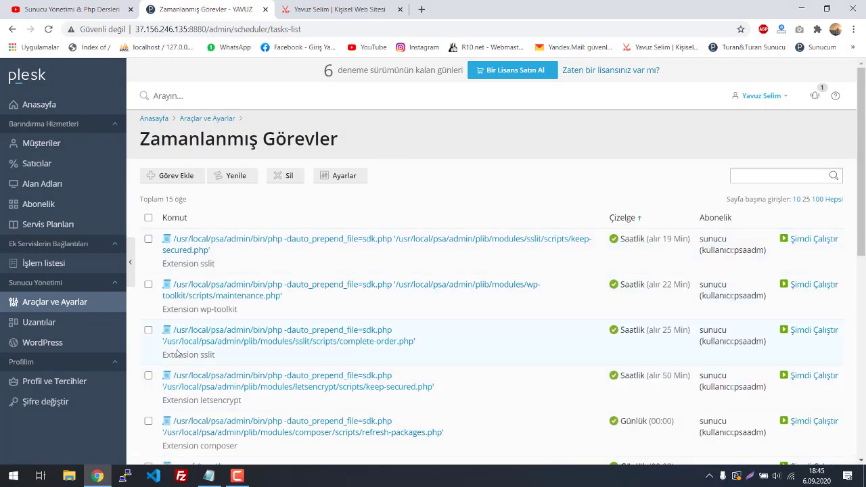
# Open the rm -rf /tmp/* task, check its command, and close it without saving
pyautogui.scroll(-2, 245, 322)
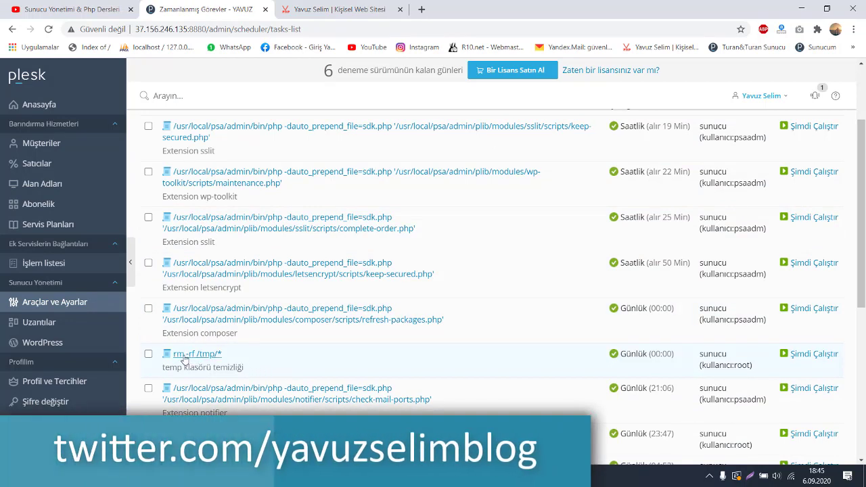
pyautogui.click(182, 356)
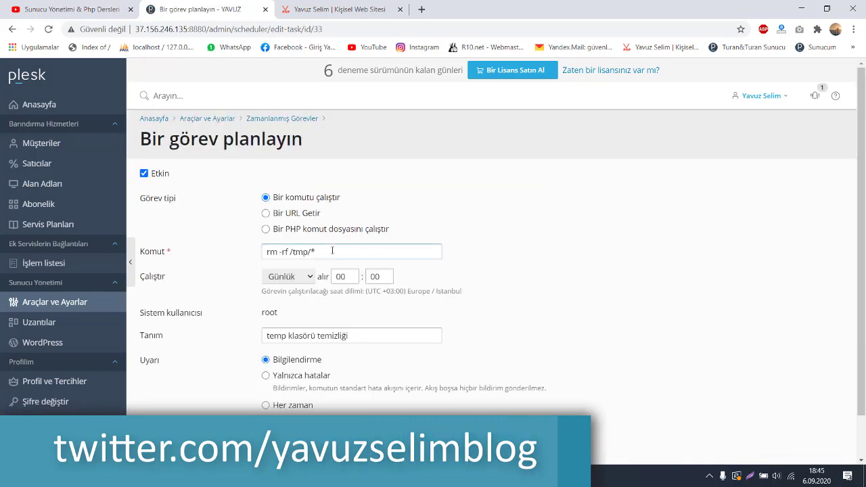
pyautogui.moveTo(332, 251); pyautogui.dragTo(259, 249)
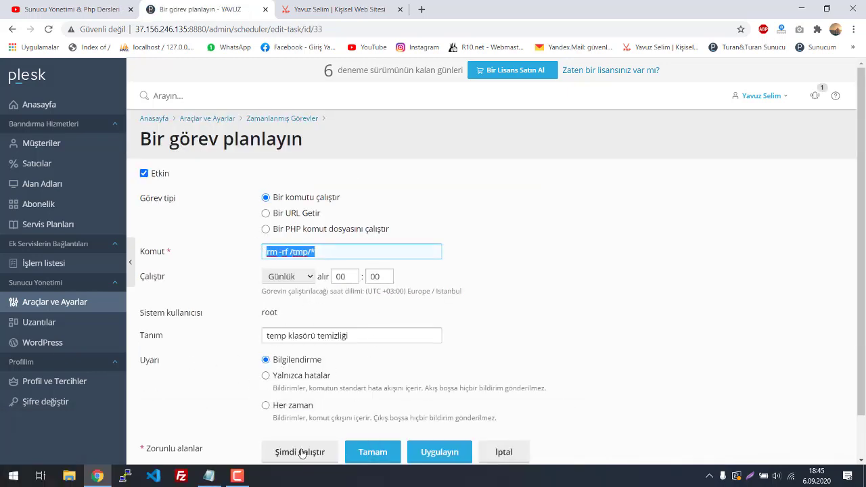
pyautogui.click(321, 246)
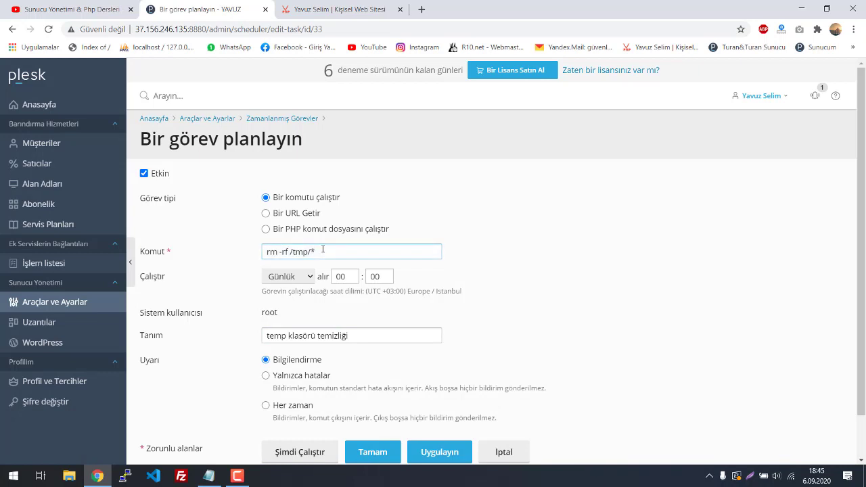
pyautogui.click(265, 251)
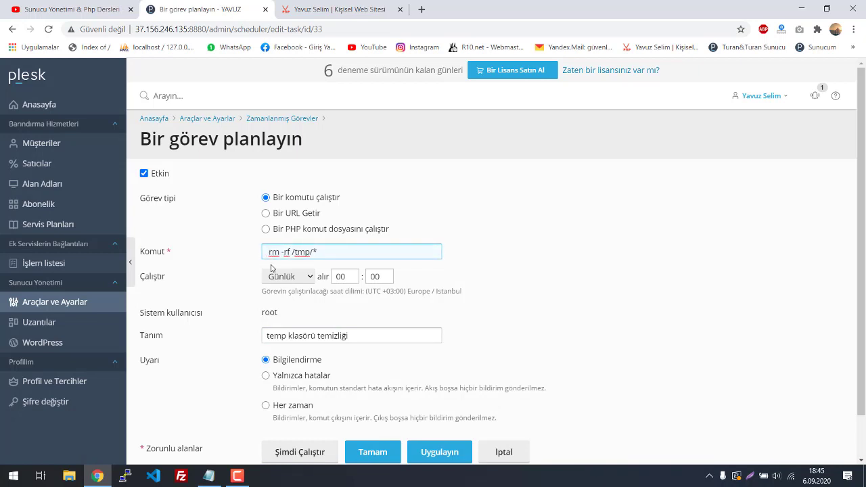
pyautogui.press('BackSpace')
pyautogui.click(500, 452)
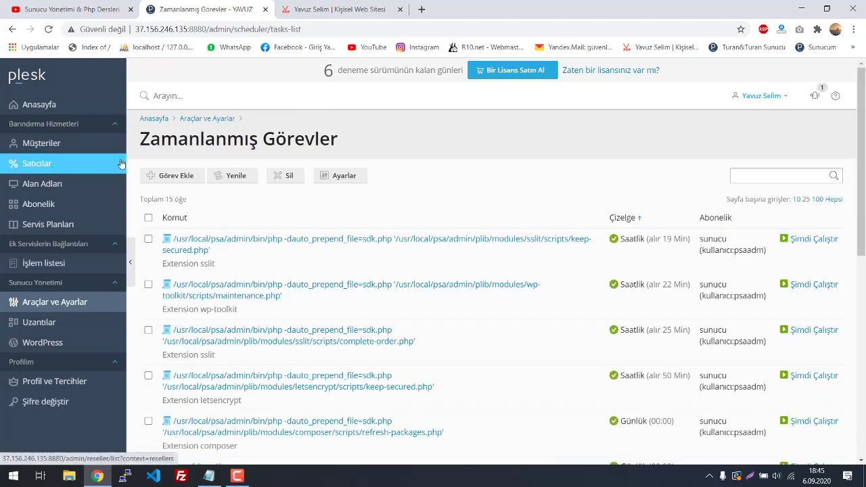
pyautogui.click(169, 174)
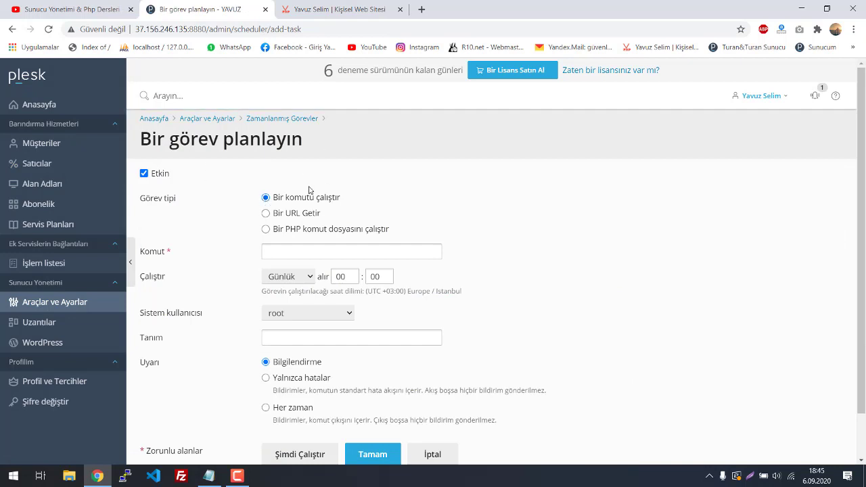
pyautogui.click(278, 215)
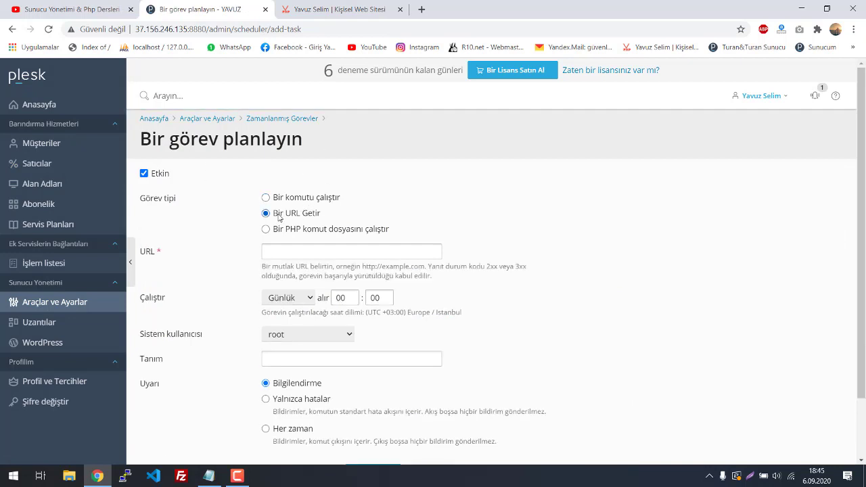
pyautogui.click(298, 252)
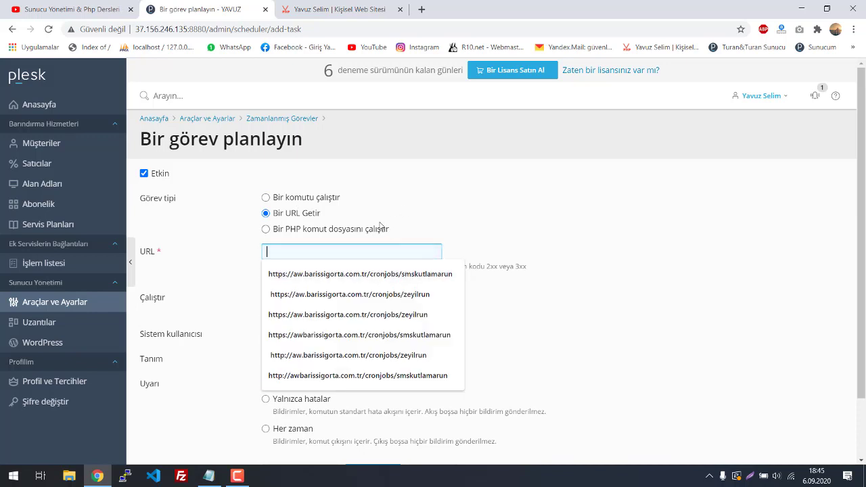
pyautogui.write('http://yavu')
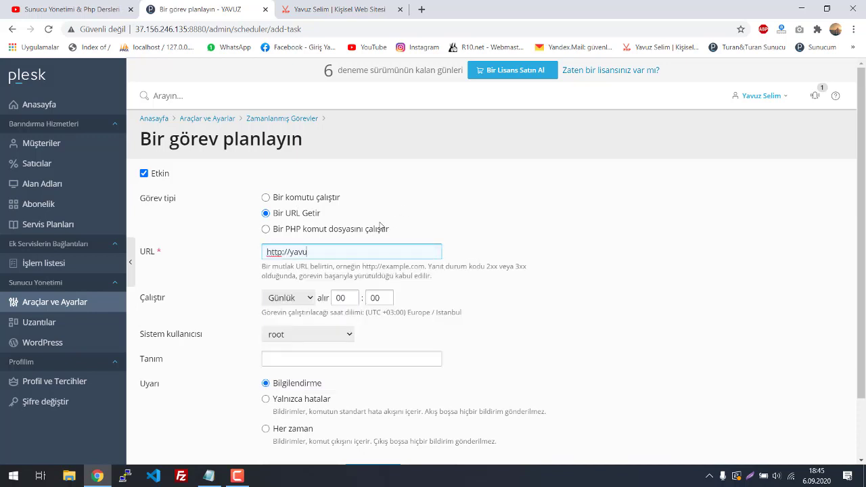
pyautogui.write('z-selim.com/cron.php')
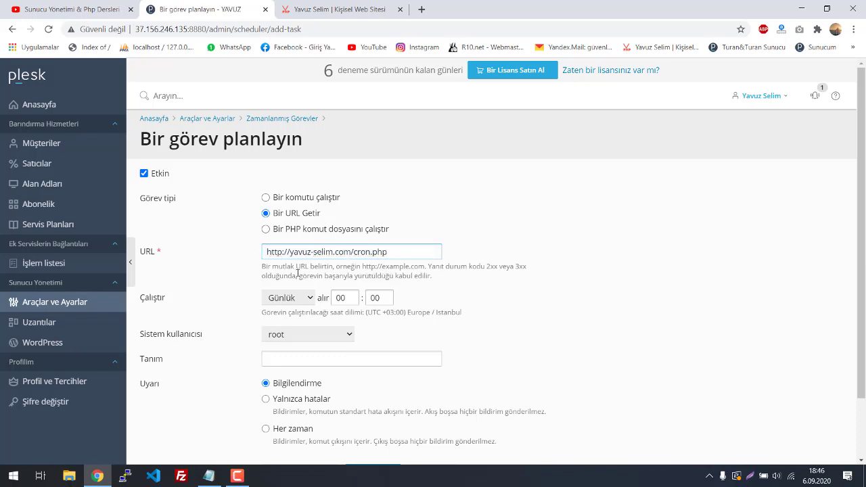
# Examine the run frequency options for the URL task, and check the entered address
pyautogui.click(291, 298)
pyautogui.click(214, 340)
pyautogui.click(343, 257)
pyautogui.hotkey('ctrl', 'a')
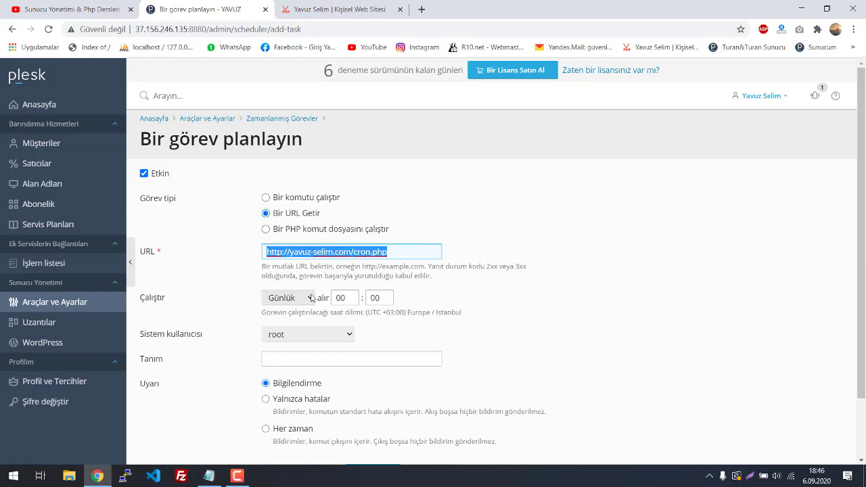
pyautogui.click(397, 252)
pyautogui.moveTo(311, 252); pyautogui.dragTo(269, 250)
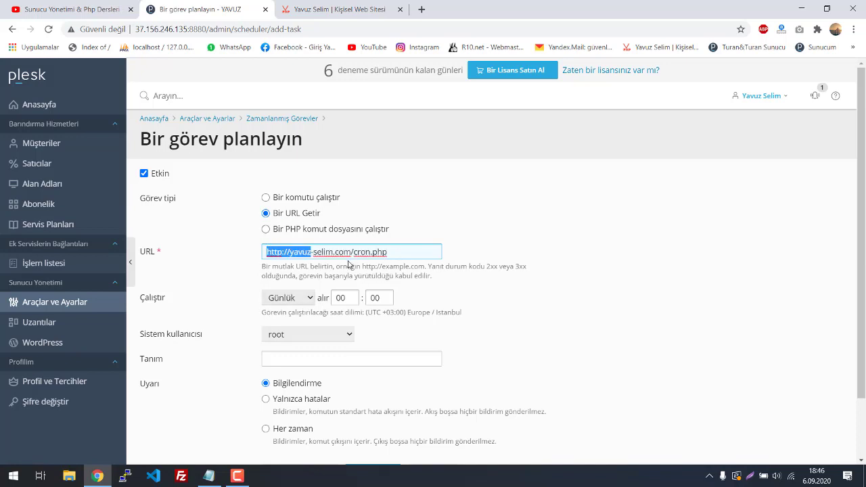
# Change the task type to Bir PHP komut dosyasını çalıştır and copy the example path /tmp/script.php in as the script path
pyautogui.click(314, 230)
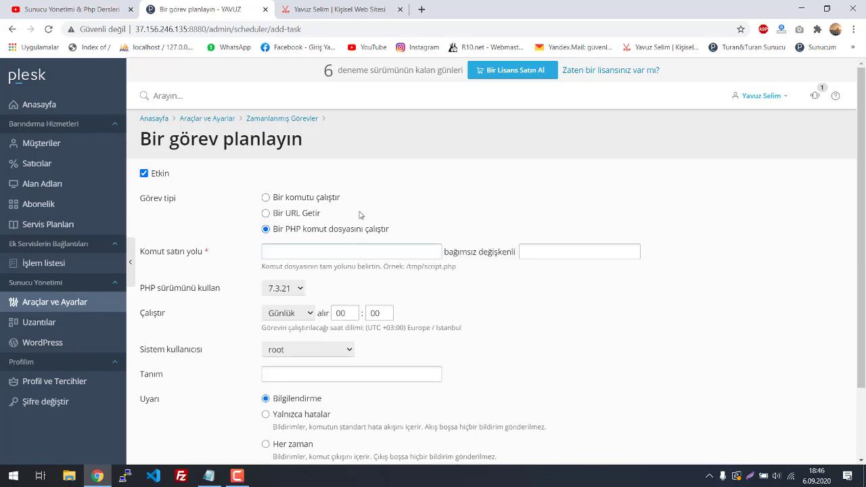
pyautogui.click(326, 255)
pyautogui.click(192, 261)
pyautogui.doubleClick(408, 266)
pyautogui.moveTo(406, 266); pyautogui.dragTo(457, 272)
pyautogui.hotkey('ctrl', 'c')
pyautogui.click(356, 247)
pyautogui.hotkey('ctrl', 'v')
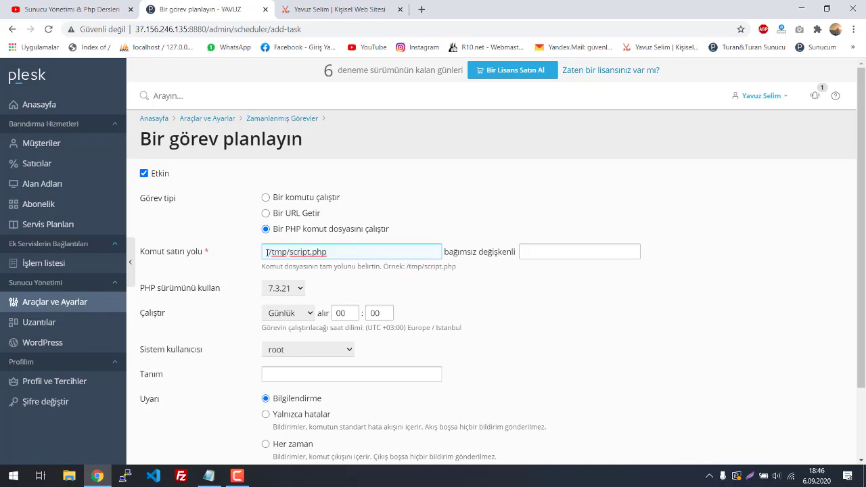
# Replace the script path with /var/www/vhosts/yavuz-selim.com/cron.php, and check its domain and file name parts
pyautogui.moveTo(338, 255); pyautogui.dragTo(248, 252)
pyautogui.press('BackSpace')
pyautogui.write('/var/www/vhosts/yavuz-selim.com/cr')
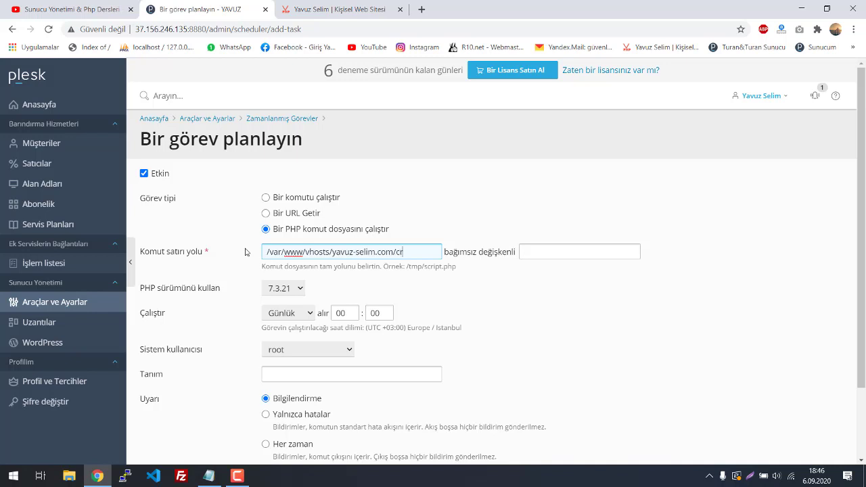
pyautogui.write('php')
pyautogui.moveTo(335, 252); pyautogui.dragTo(381, 252)
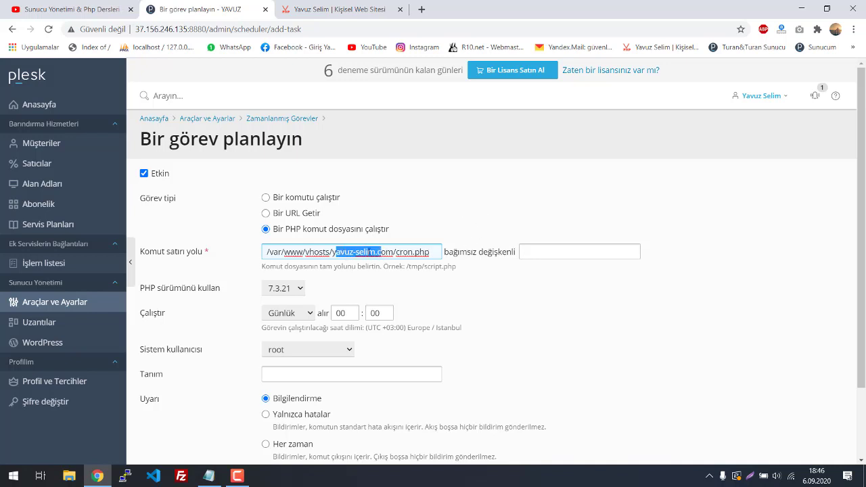
pyautogui.click(385, 247)
pyautogui.moveTo(397, 251); pyautogui.dragTo(429, 252)
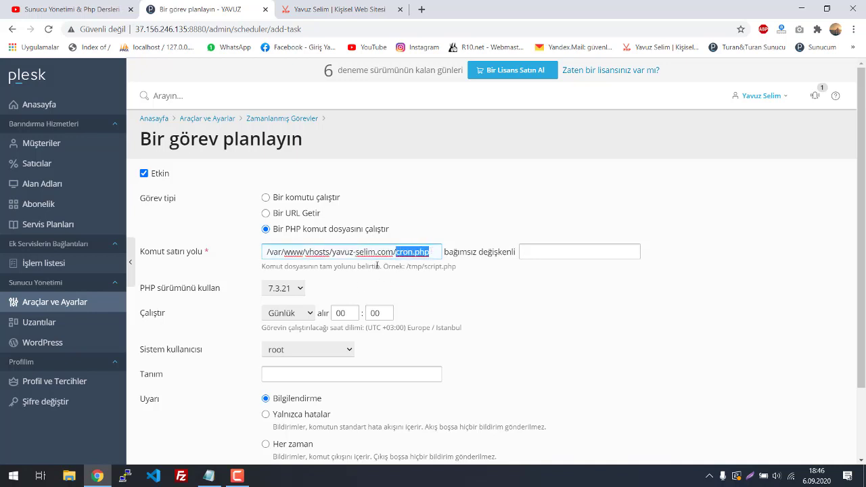
# Try PHP version 7.4.9 for the script, and set the version back to 7.3.21
pyautogui.click(282, 288)
pyautogui.click(284, 308)
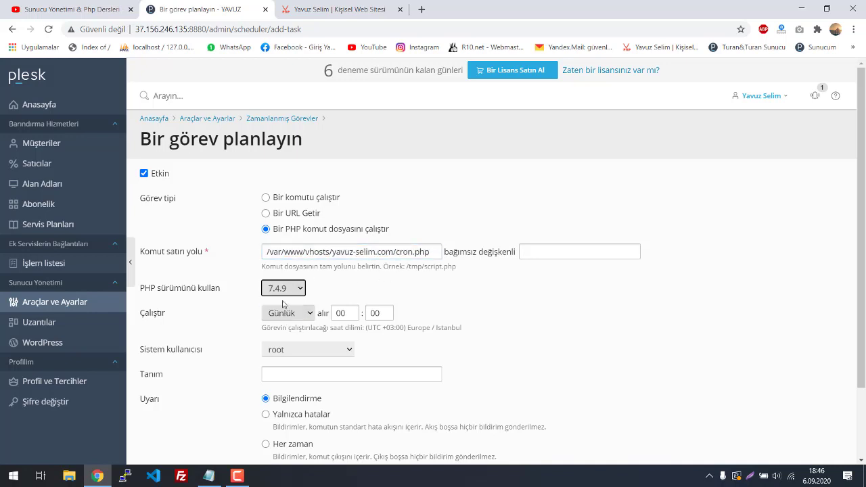
pyautogui.click(283, 289)
pyautogui.click(283, 301)
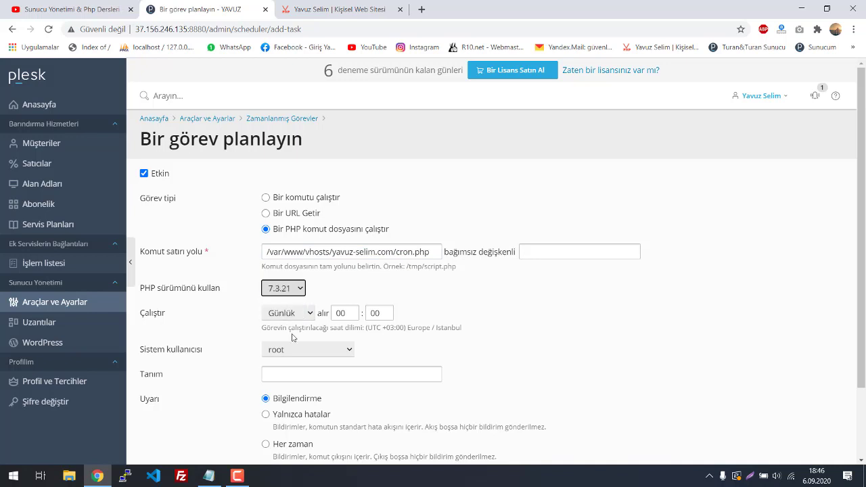
# Recheck the script's file name and the selectable PHP versions, and briefly open Araçlar ve Ayarlar in a separate tab
pyautogui.doubleClick(395, 251)
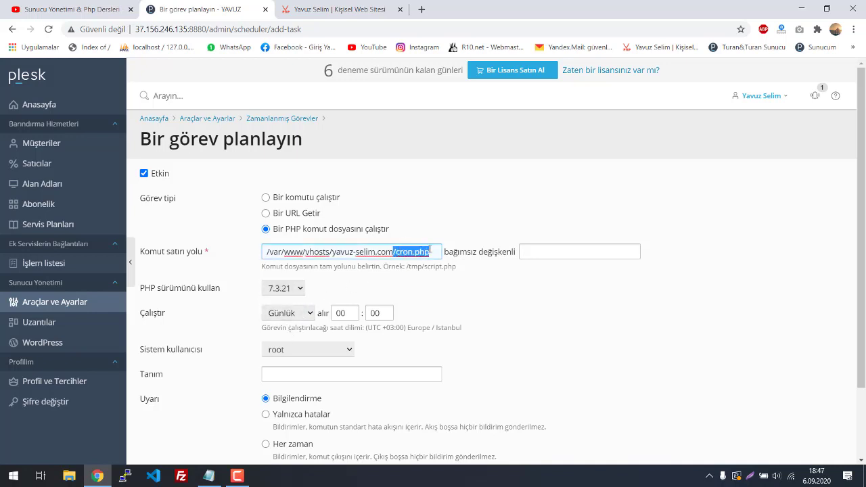
pyautogui.click(396, 251)
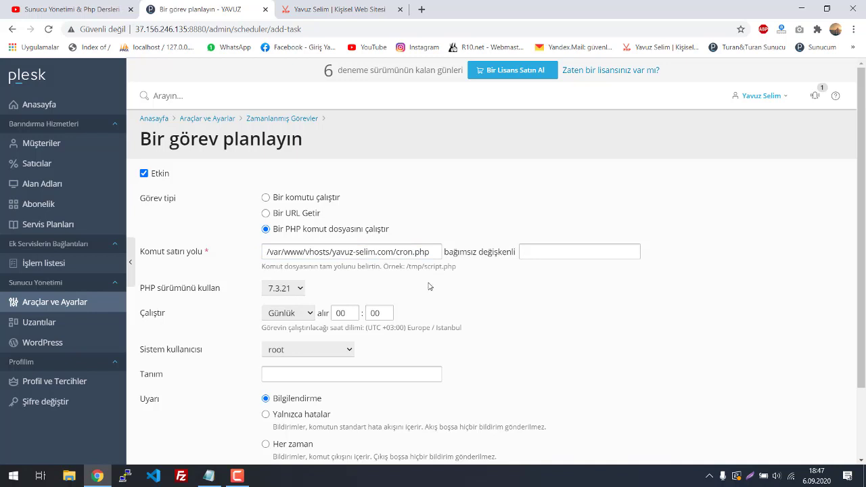
pyautogui.click(279, 287)
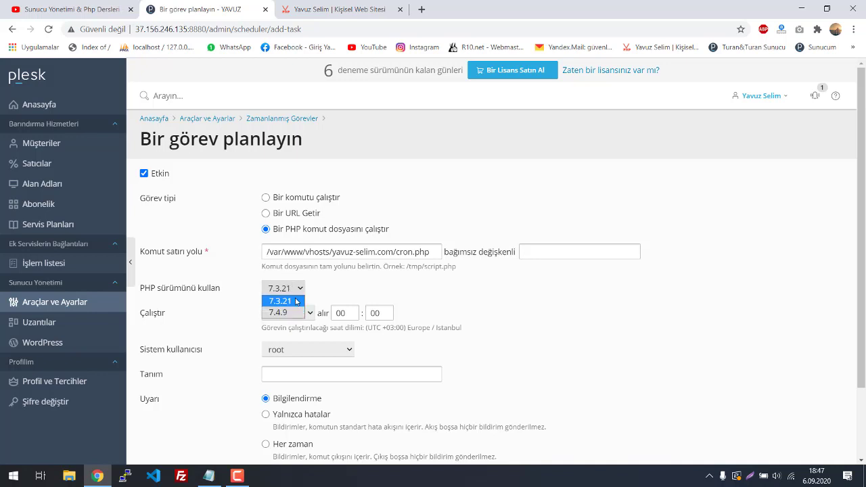
pyautogui.middleClick(79, 309)
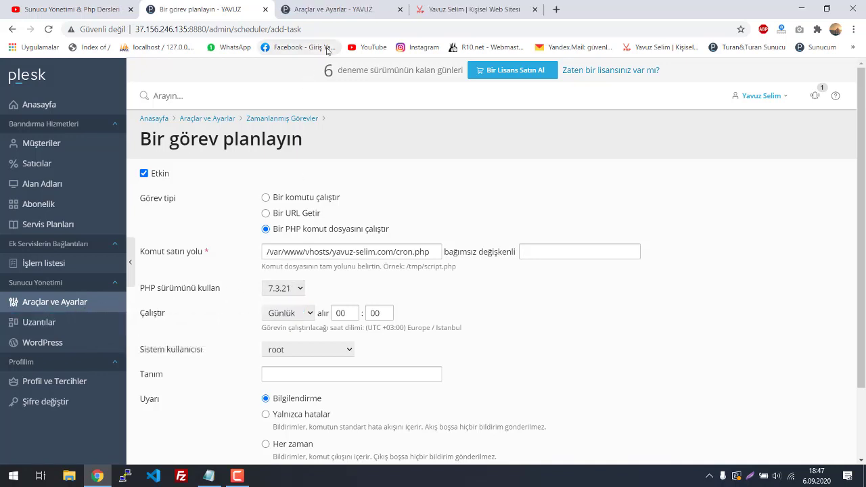
pyautogui.middleClick(324, 6)
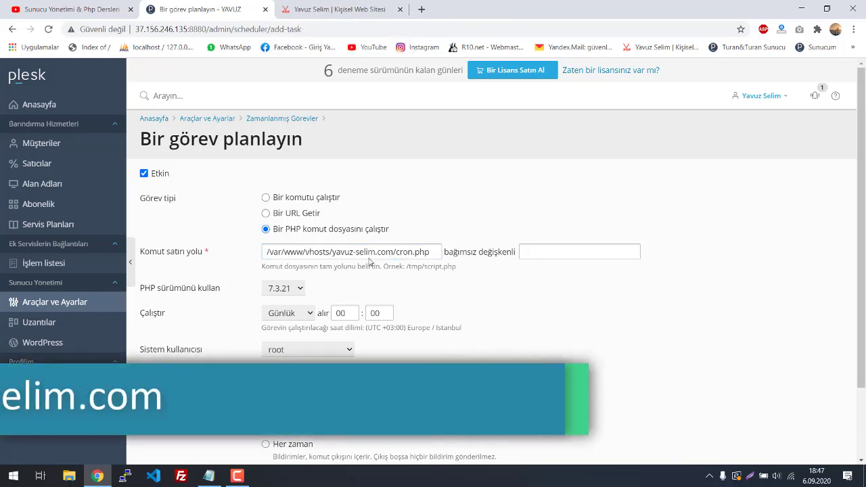
# Try the Cron stili schedule */5 * * * * for the PHP script task, and set the run frequency to Saatlik
pyautogui.scroll(-1, 289, 360)
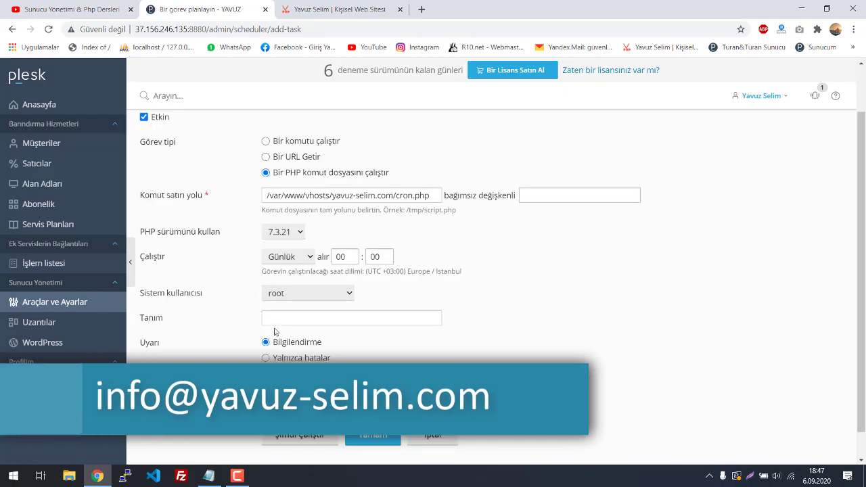
pyautogui.click(304, 293)
pyautogui.click(305, 299)
pyautogui.click(288, 257)
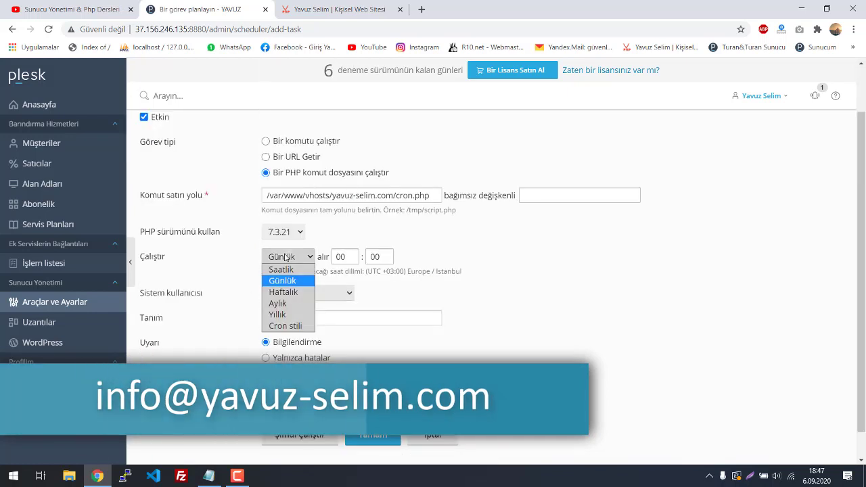
pyautogui.click(286, 325)
pyautogui.click(370, 257)
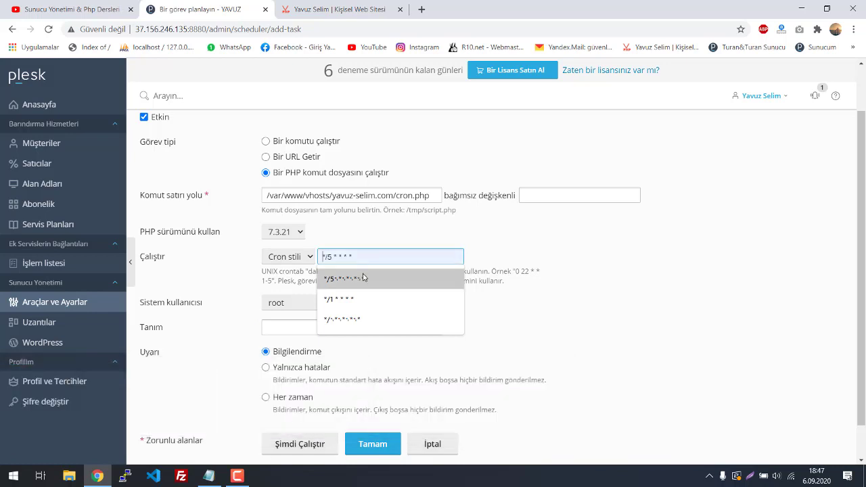
pyautogui.click(374, 276)
pyautogui.click(278, 257)
pyautogui.click(277, 272)
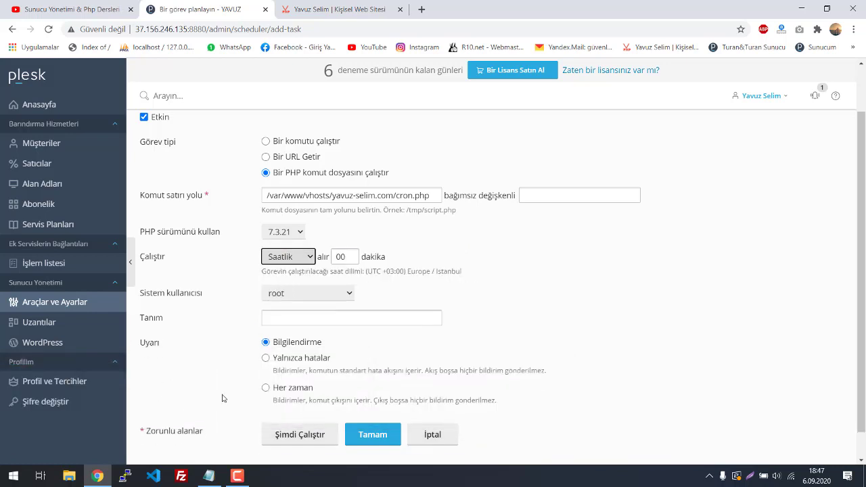
# Leave the PHP script task unsaved and start a new task via Planlanmış Görevler (Cron işleri) in Araçlar ve Ayarlar
pyautogui.click(262, 318)
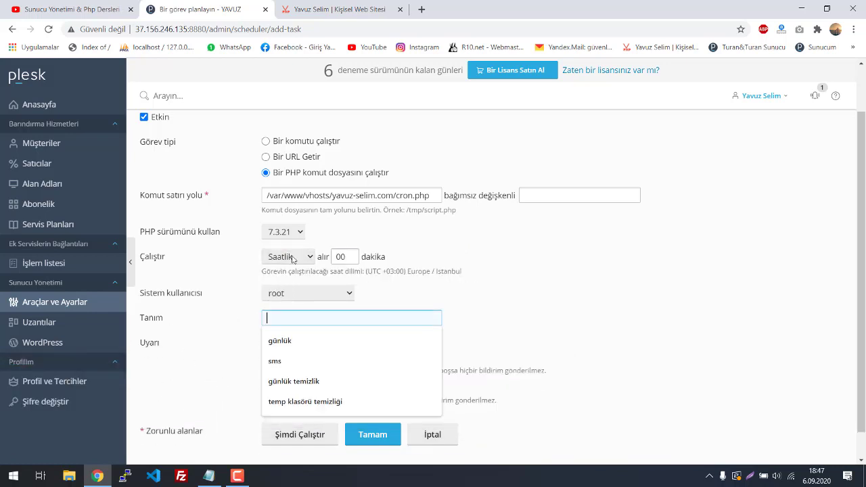
pyautogui.scroll(1, 298, 288)
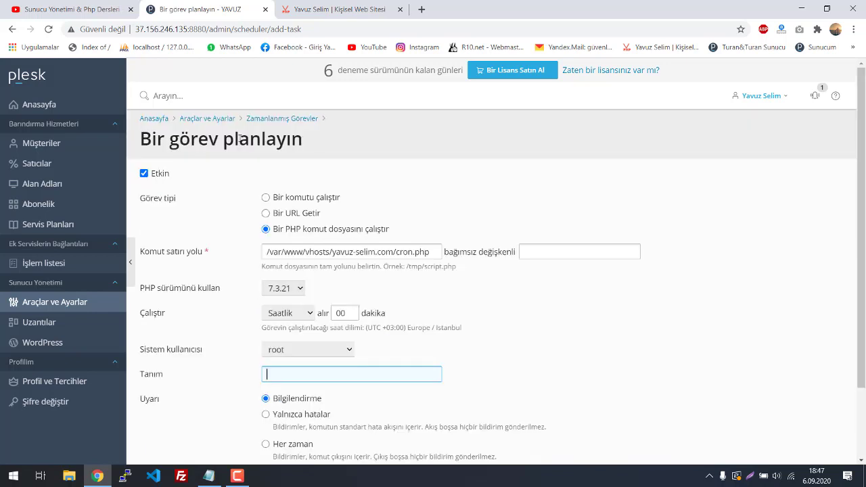
pyautogui.click(287, 120)
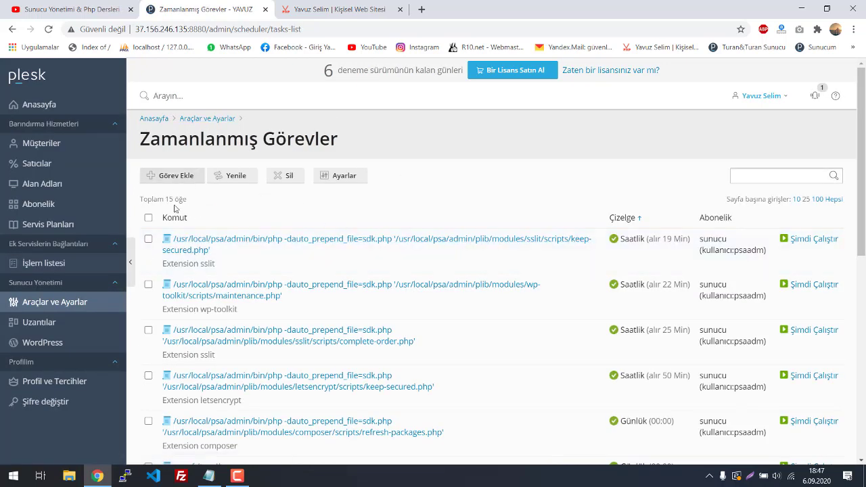
pyautogui.click(78, 304)
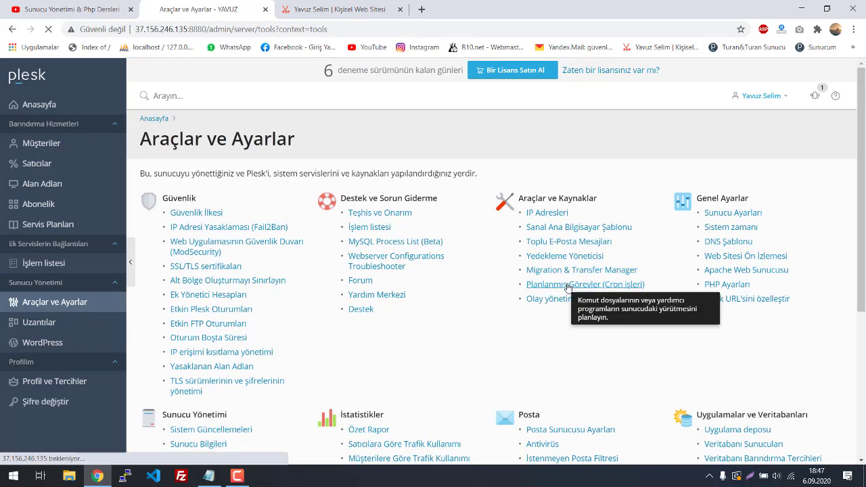
pyautogui.click(566, 284)
pyautogui.click(161, 175)
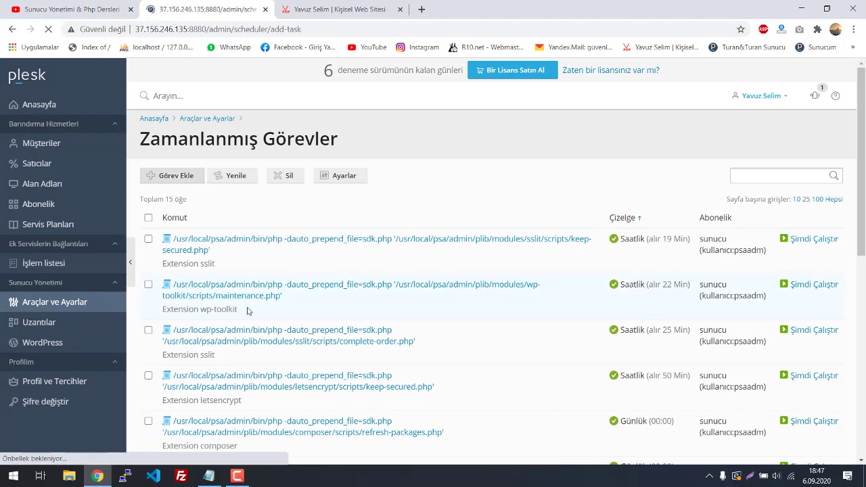
# Set the new task's schedule to Cron stili with the expression */5 * * * * and highlight its fields
pyautogui.click(302, 278)
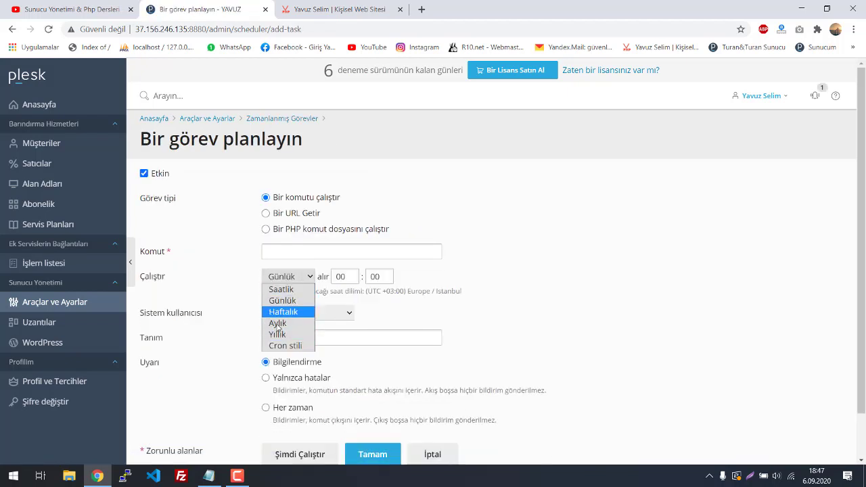
pyautogui.click(298, 345)
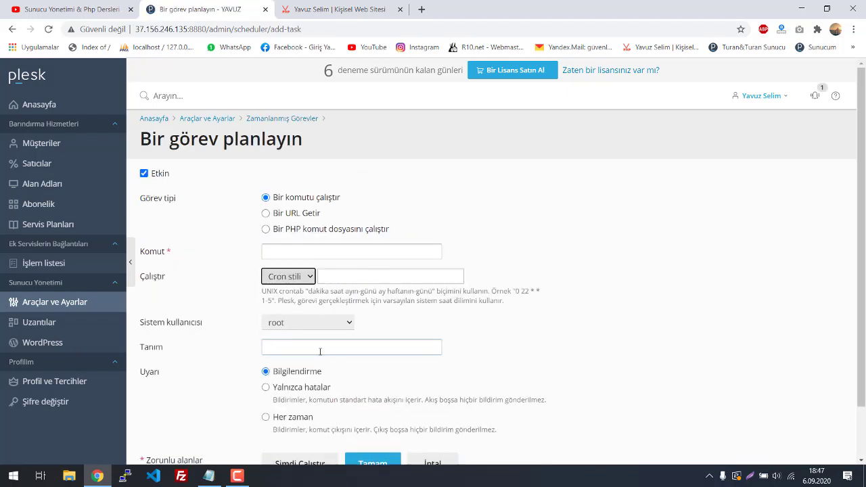
pyautogui.click(324, 272)
pyautogui.click(344, 295)
pyautogui.moveTo(327, 277); pyautogui.dragTo(405, 282)
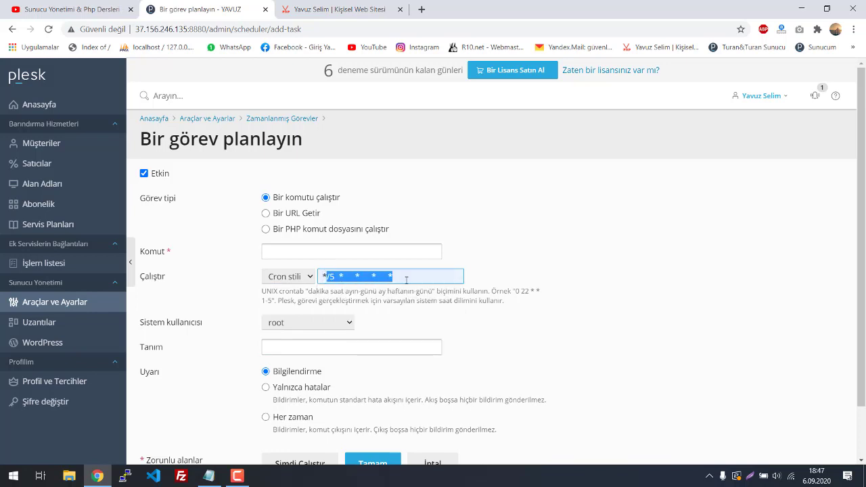
pyautogui.click(367, 299)
# Try the Saatlik, Günlük and Haftalık run frequencies, and return to the scheduled task list without saving
pyautogui.click(277, 276)
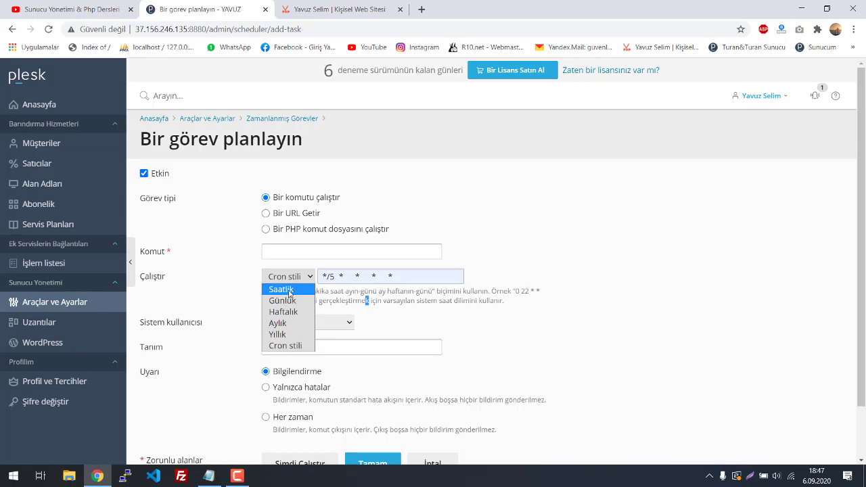
pyautogui.click(281, 290)
pyautogui.click(287, 276)
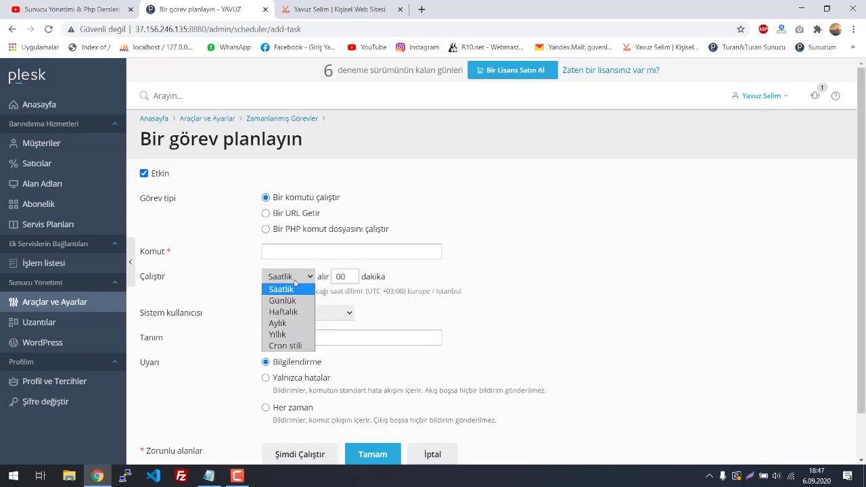
pyautogui.click(282, 300)
pyautogui.click(288, 276)
pyautogui.click(300, 312)
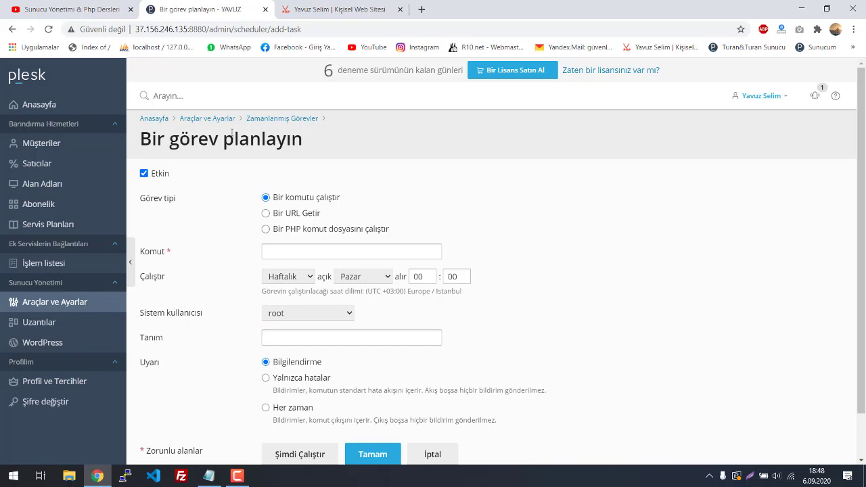
pyautogui.click(12, 29)
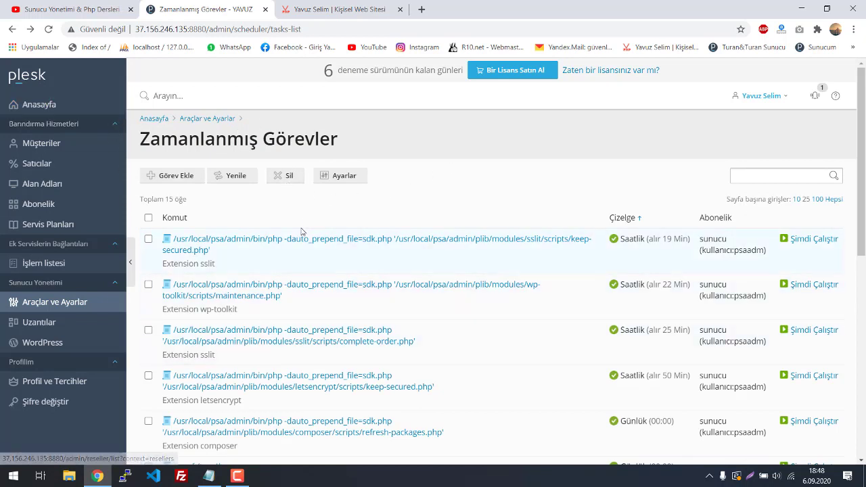
# Open the Anasayfa system overview, and briefly view the Sunucu Yönetimi & Php Dersleri channel on YouTube
pyautogui.click(89, 103)
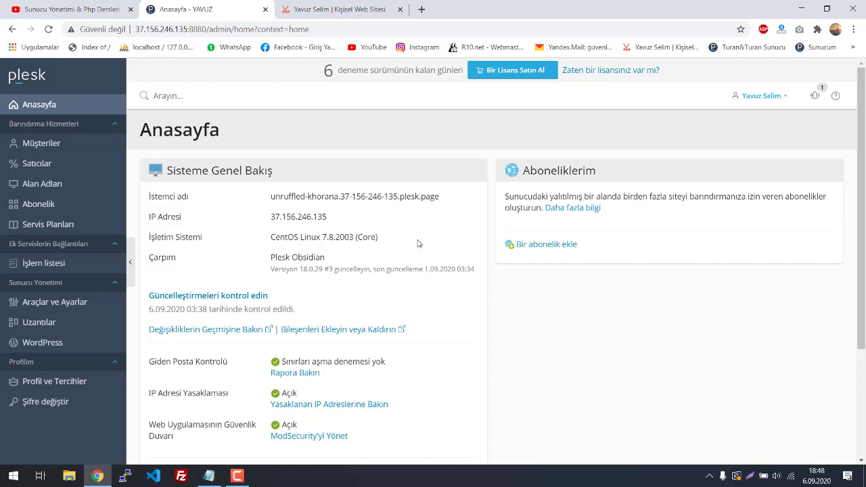
pyautogui.click(70, 6)
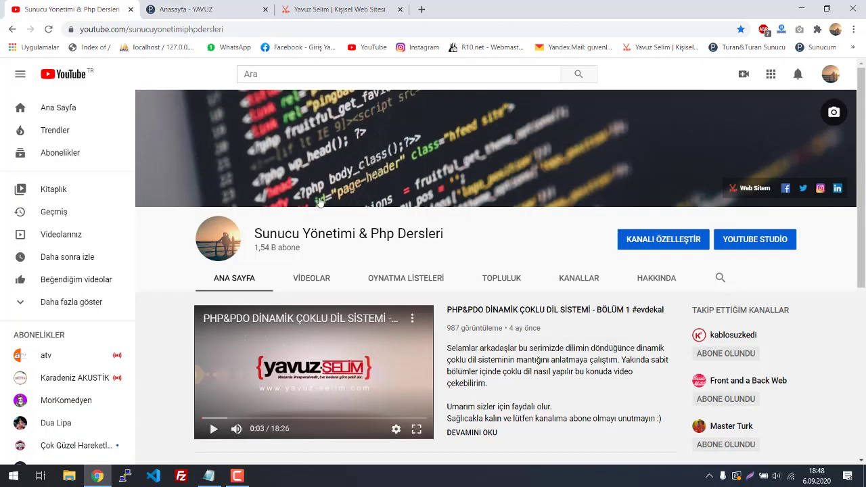
pyautogui.click(181, 8)
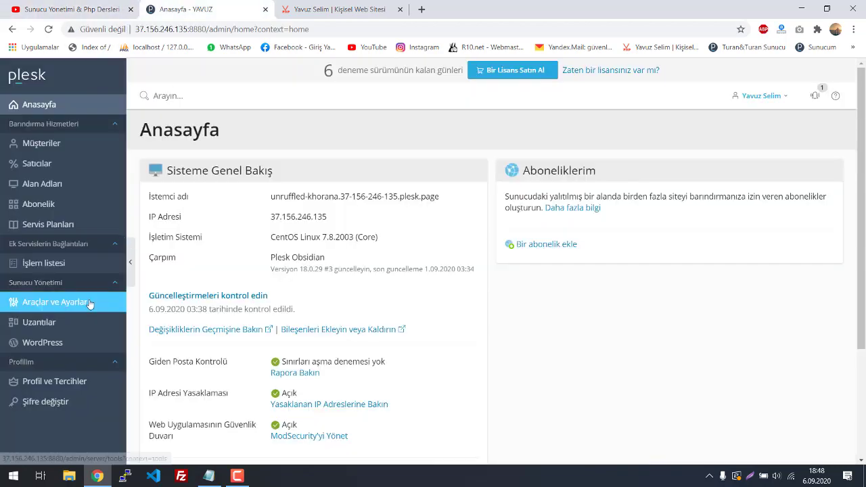
# Look through the tool categories in Araçlar ve Ayarlar, and switch to the YouTube channel page
pyautogui.click(54, 302)
pyautogui.scroll(-3, 464, 286)
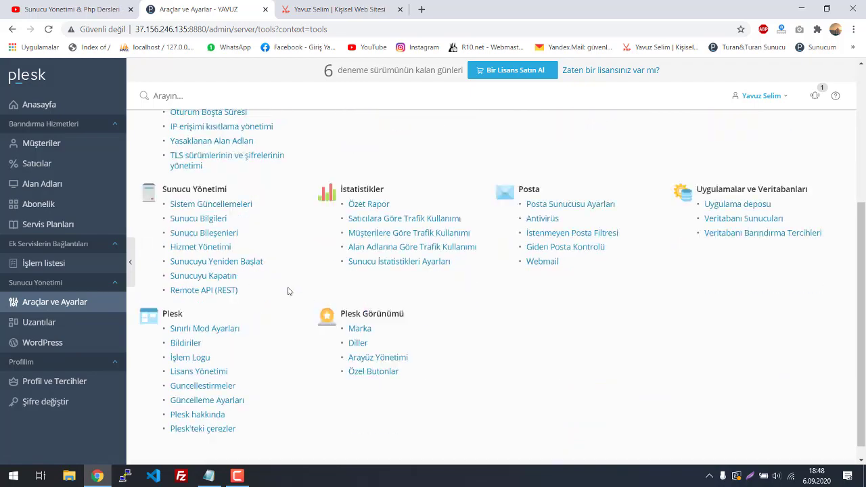
pyautogui.scroll(3, 266, 220)
pyautogui.scroll(-1, 715, 346)
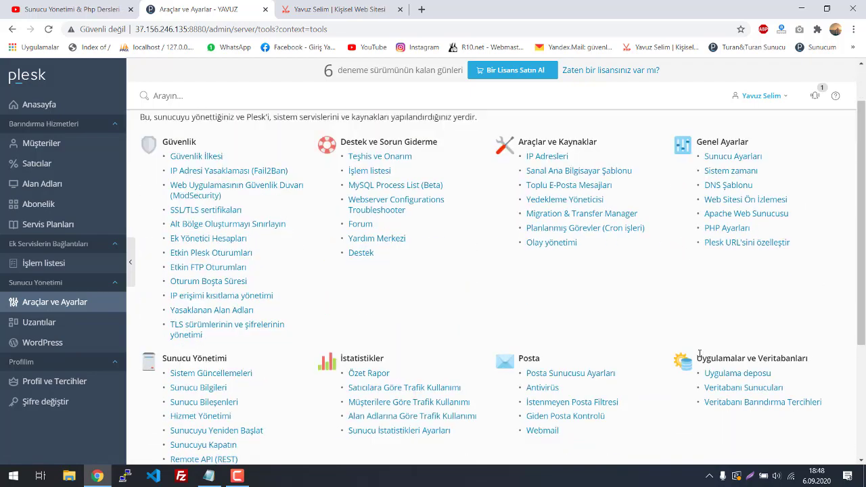
pyautogui.scroll(-1, 401, 304)
pyautogui.scroll(3, 401, 304)
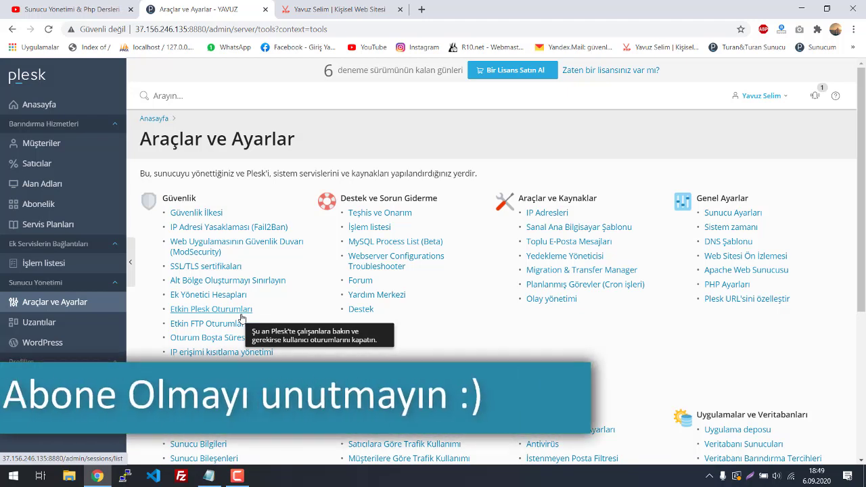
pyautogui.click(85, 8)
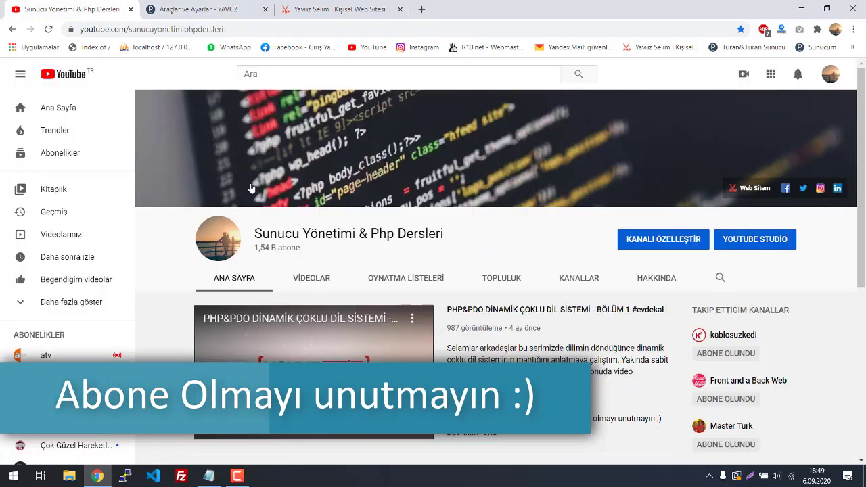